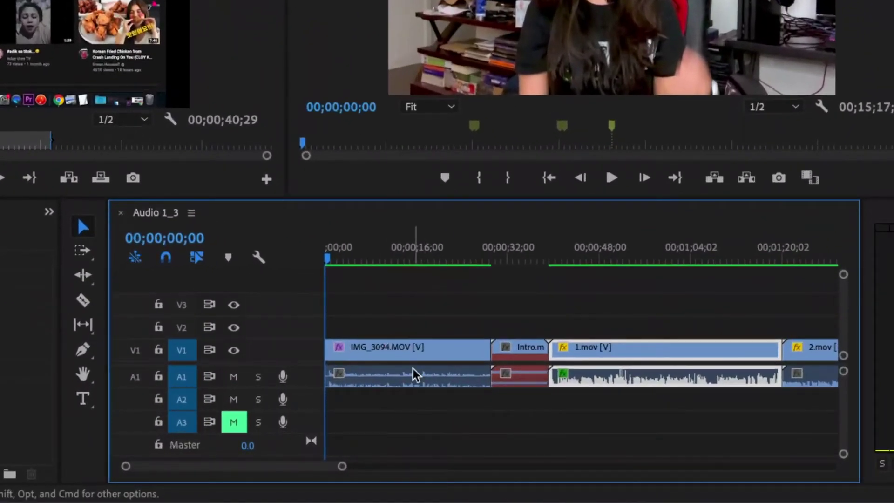
# Step: Play the opening IMG_3094.MOV clip from the start of the sequence to hear its sound quality
pyautogui.moveTo(329, 259); pyautogui.dragTo(347, 261)
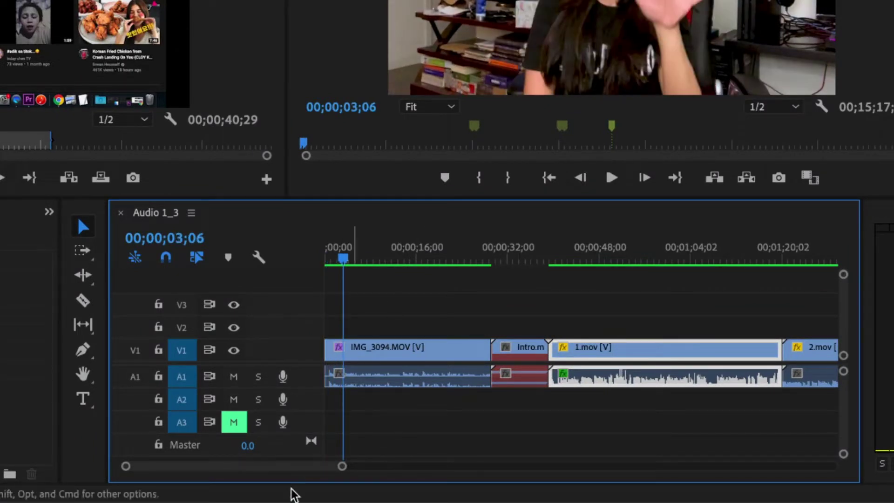
pyautogui.moveTo(267, 467); pyautogui.dragTo(331, 471)
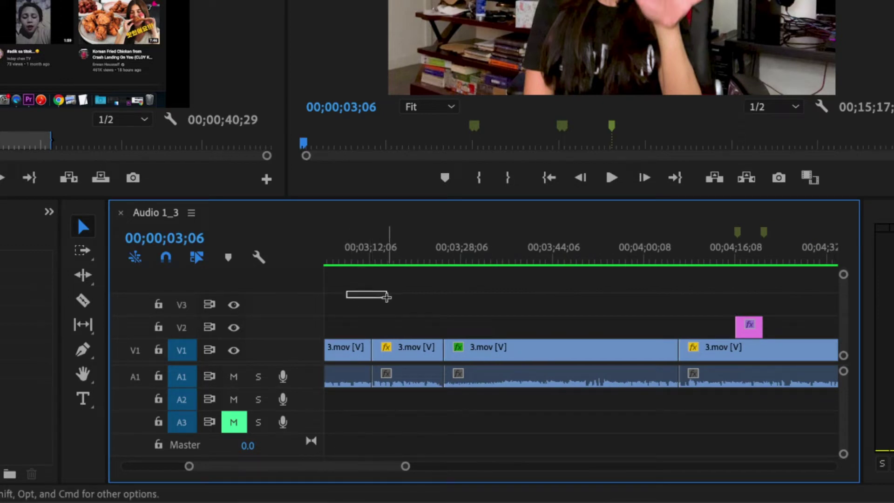
pyautogui.moveTo(362, 466); pyautogui.dragTo(301, 466)
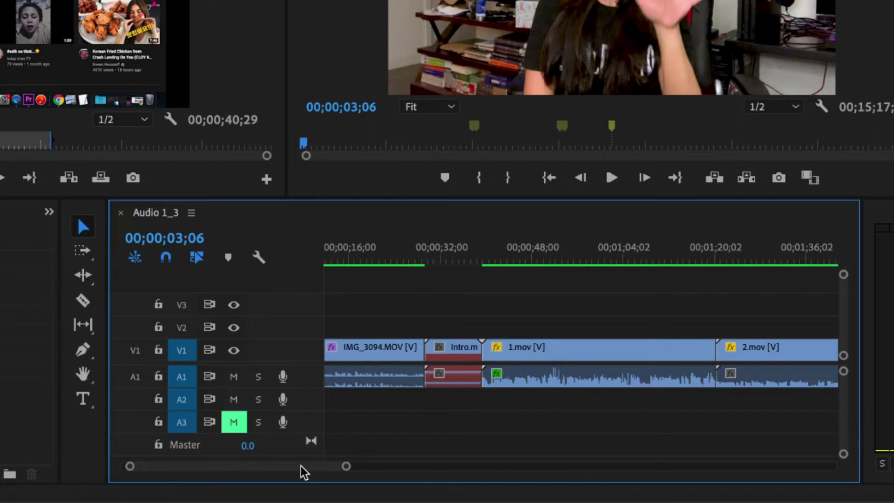
pyautogui.moveTo(301, 466); pyautogui.dragTo(295, 466)
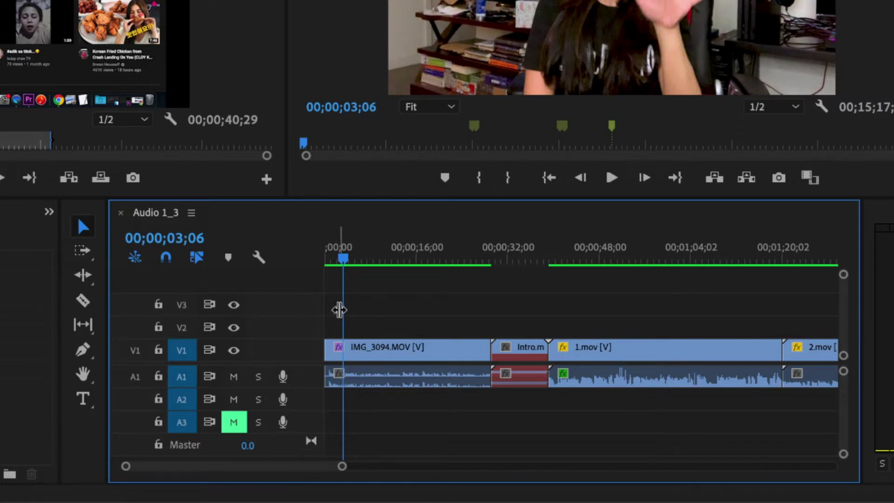
pyautogui.moveTo(343, 256)
pyautogui.mouseDown()
pyautogui.moveTo(328, 256)
pyautogui.moveTo(346, 257)
pyautogui.mouseUp()
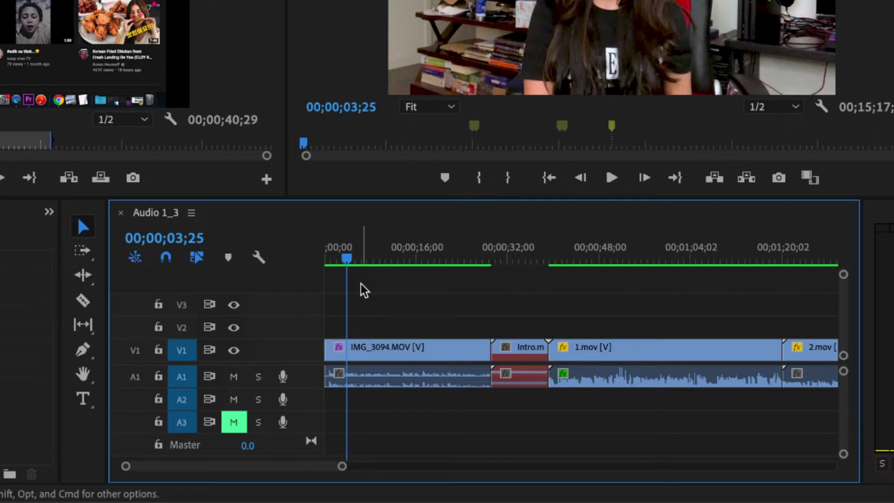
pyautogui.moveTo(347, 258); pyautogui.dragTo(327, 258)
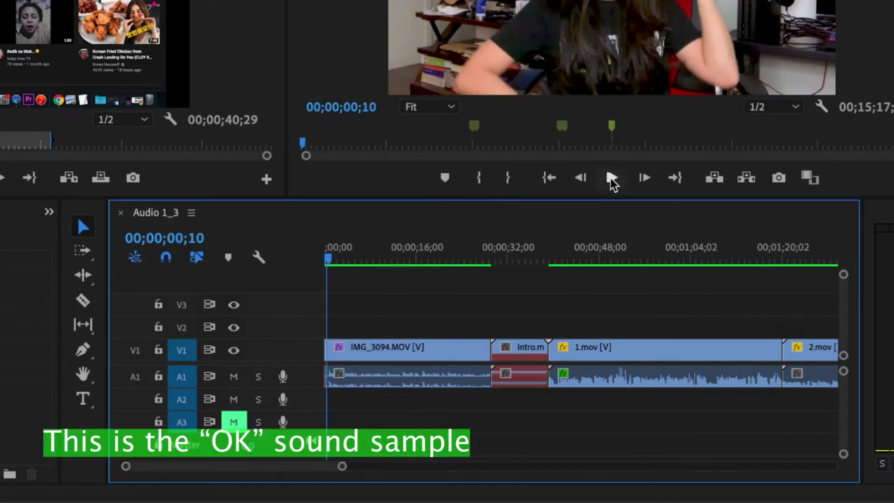
pyautogui.click(611, 177)
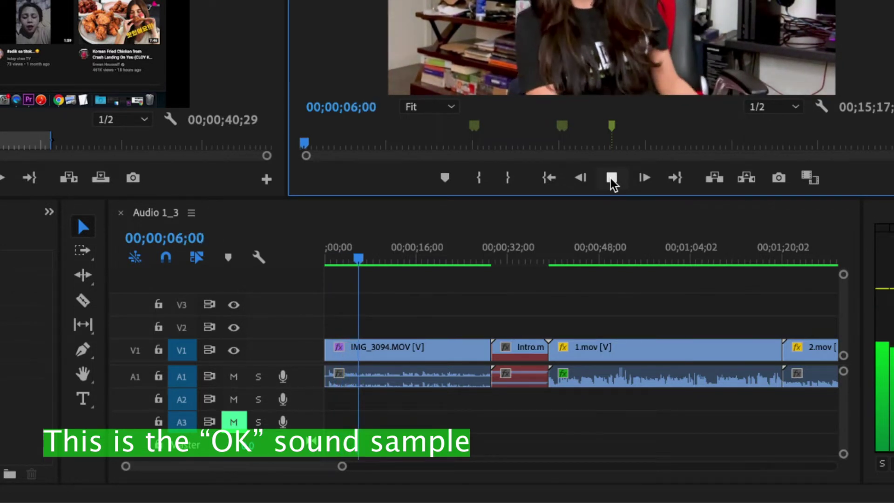
pyautogui.click(611, 177)
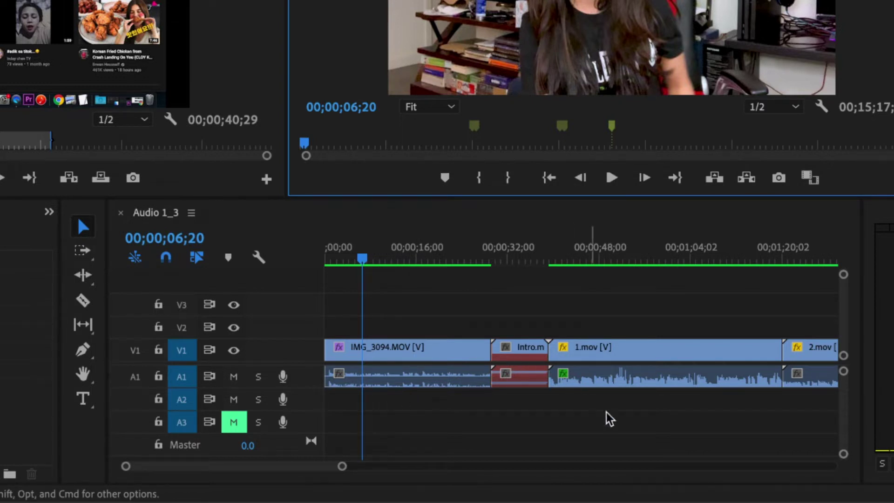
# Step: Play the 2.mov clip from 00;01;24;11 to hear its unprocessed audio
pyautogui.moveTo(300, 466); pyautogui.dragTo(325, 468)
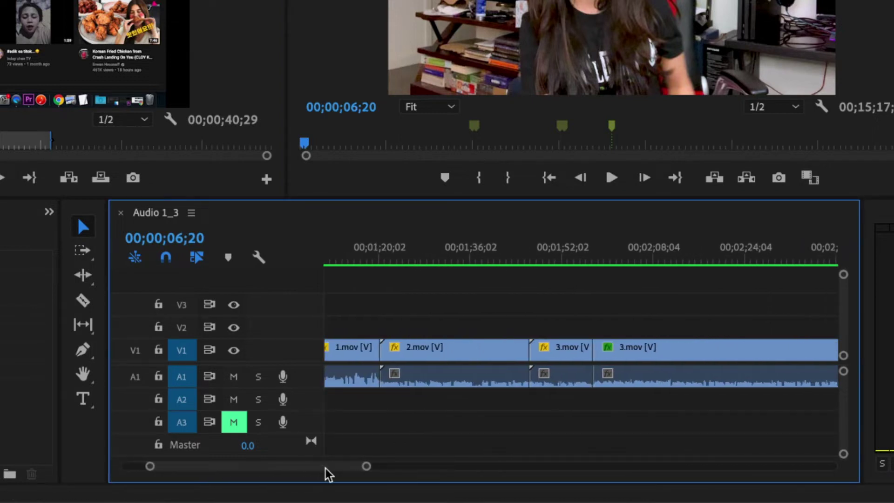
pyautogui.click(380, 260)
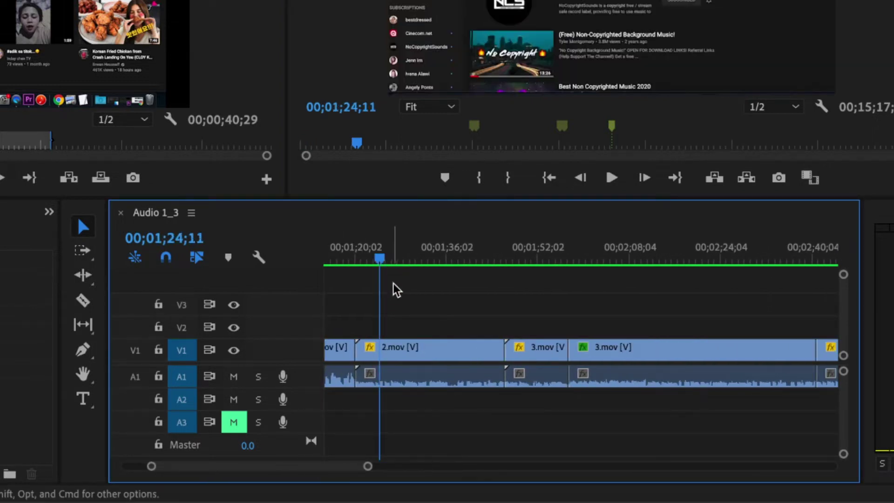
pyautogui.click(612, 177)
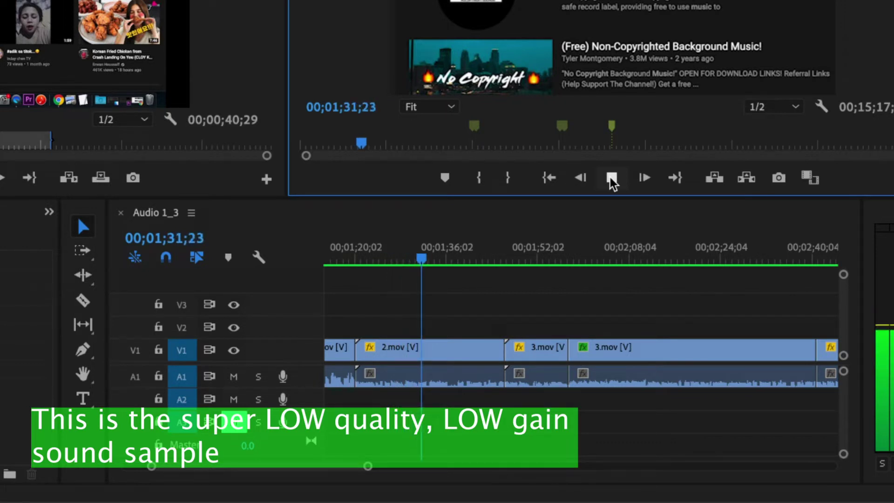
pyautogui.click(610, 177)
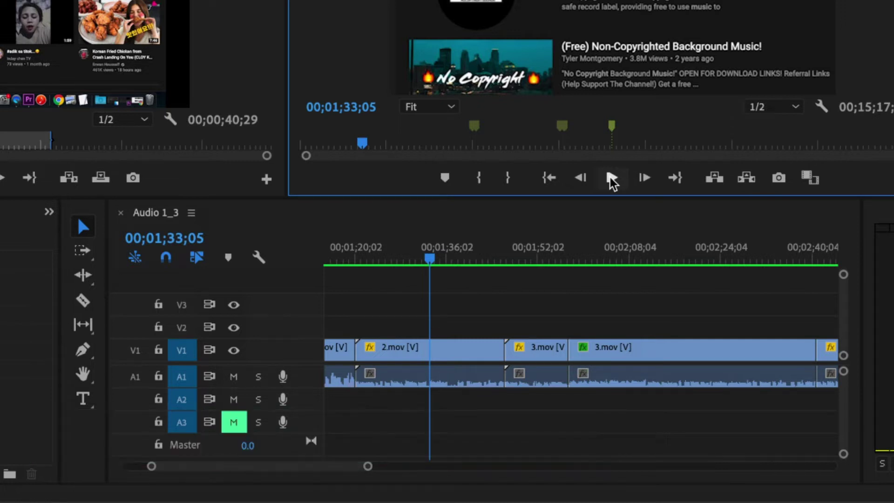
# Step: Select the 1.mov clip and play it from 00;00;39;20 to hear its improved audio
pyautogui.moveTo(431, 253)
pyautogui.mouseDown()
pyautogui.moveTo(311, 248)
pyautogui.moveTo(463, 254)
pyautogui.moveTo(419, 257)
pyautogui.mouseUp()
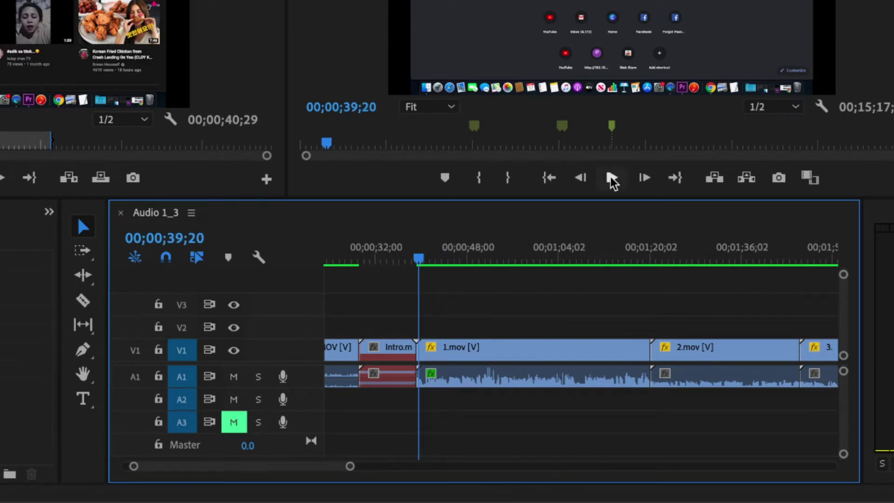
pyautogui.click(484, 363)
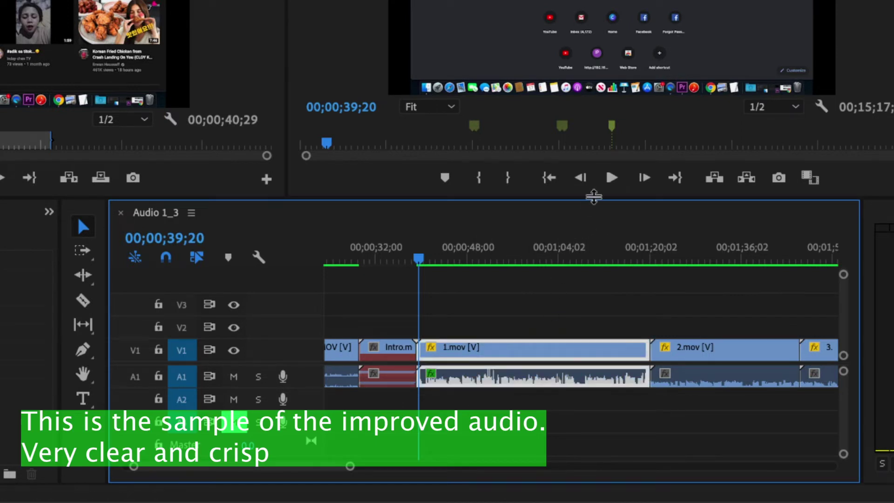
pyautogui.click(611, 181)
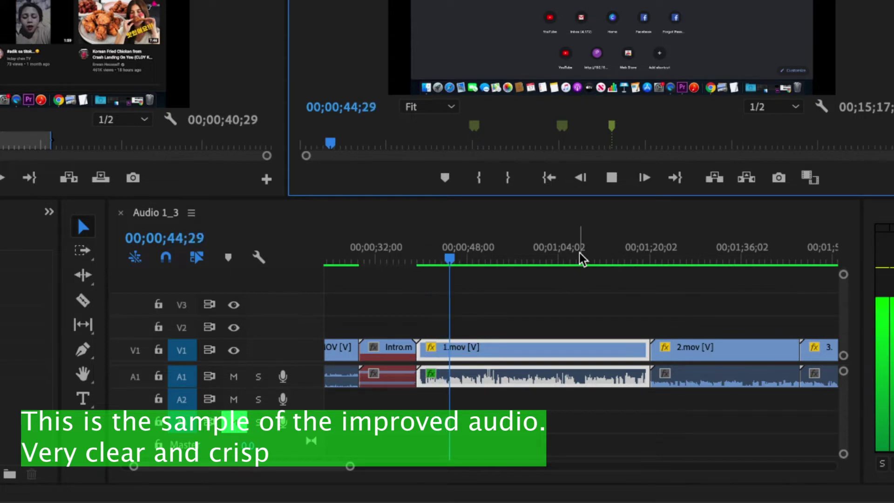
pyautogui.click(611, 179)
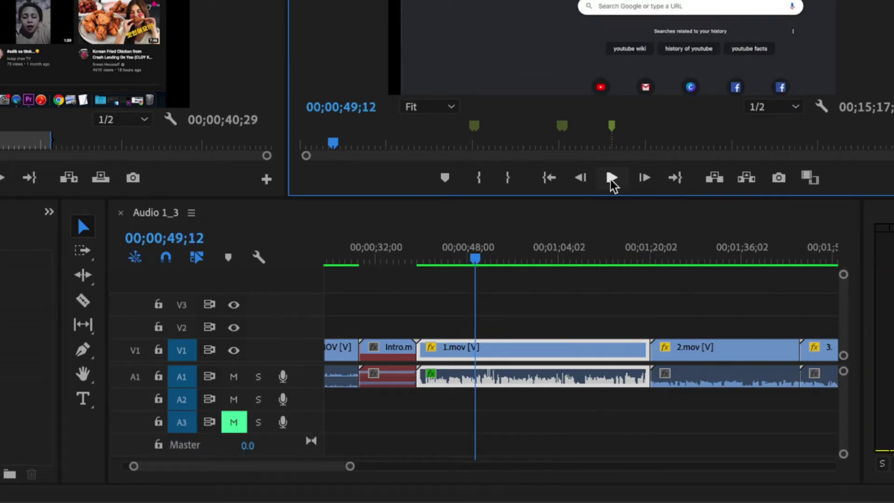
# Step: Select the 2.mov clip and play it from 00;01;22;04 to compare its audio with 1.mov
pyautogui.moveTo(476, 259); pyautogui.dragTo(662, 265)
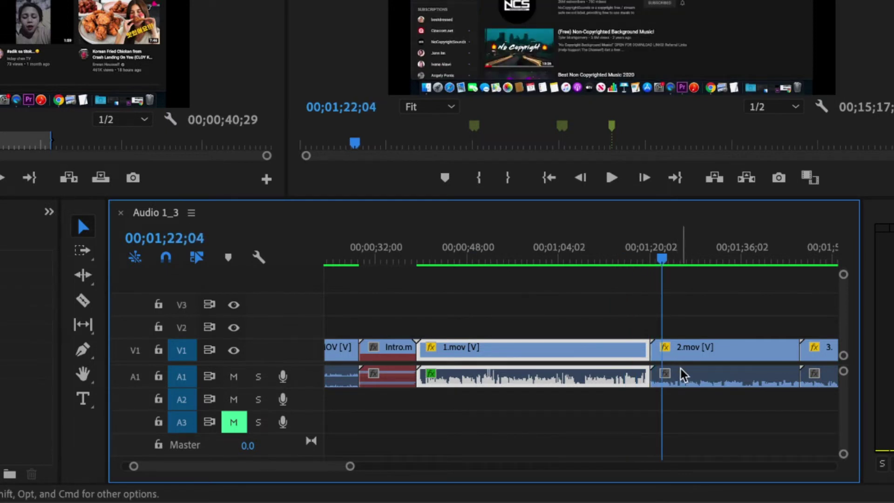
pyautogui.click(679, 349)
pyautogui.click(611, 177)
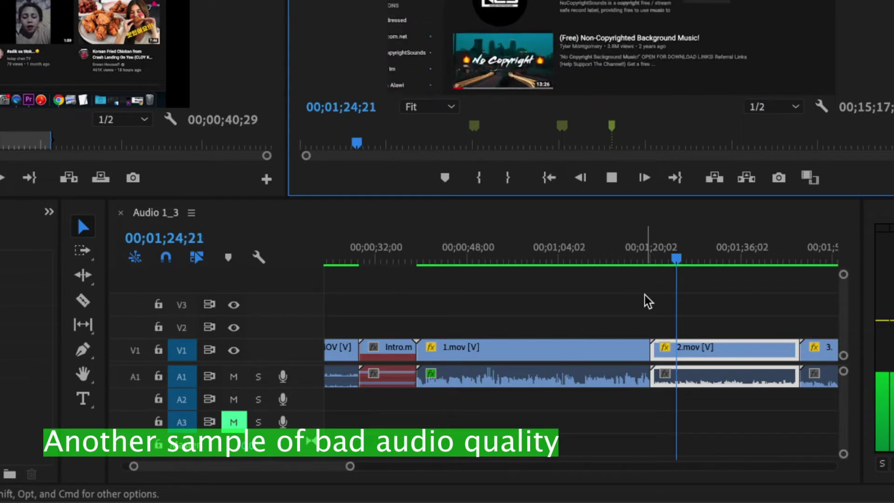
pyautogui.click(612, 179)
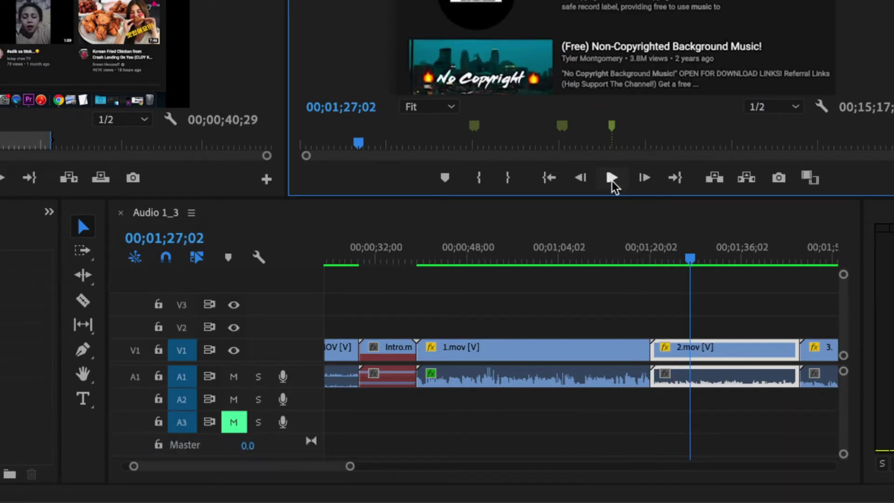
# Step: Compare the audio waveforms of the 1.mov and 2.mov clips, and move the playhead back into 1.mov
pyautogui.click(575, 379)
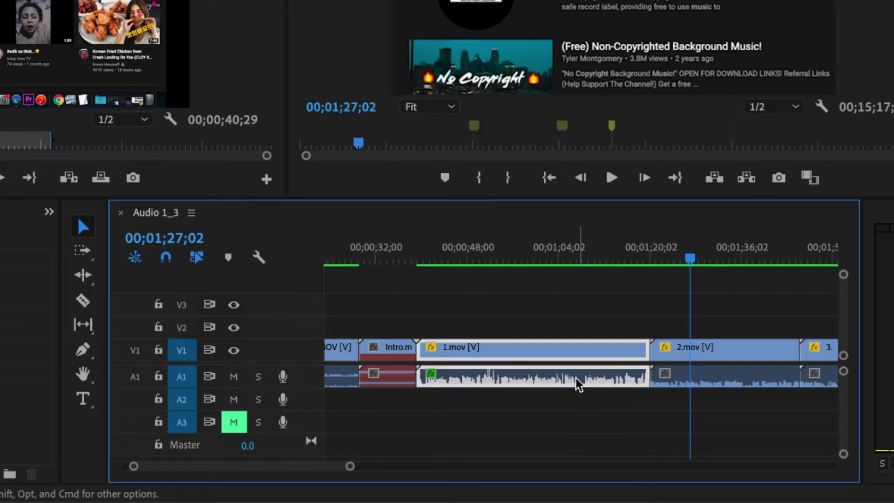
pyautogui.click(693, 379)
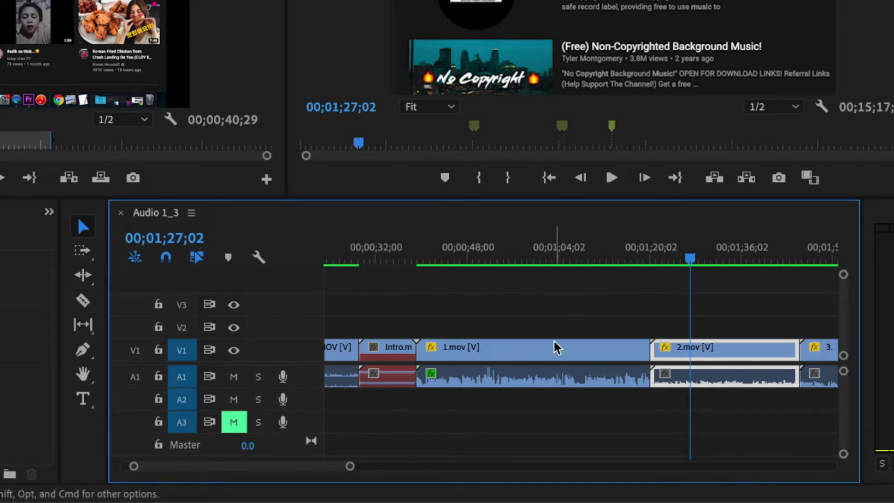
pyautogui.click(522, 375)
pyautogui.moveTo(690, 259); pyautogui.dragTo(588, 259)
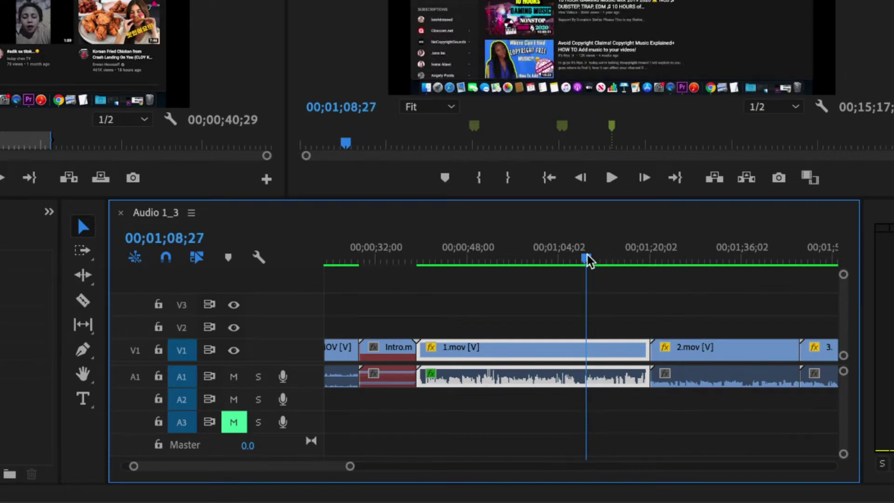
# Step: Select the 2.mov clip and switch to the Audio workspace
pyautogui.click(696, 378)
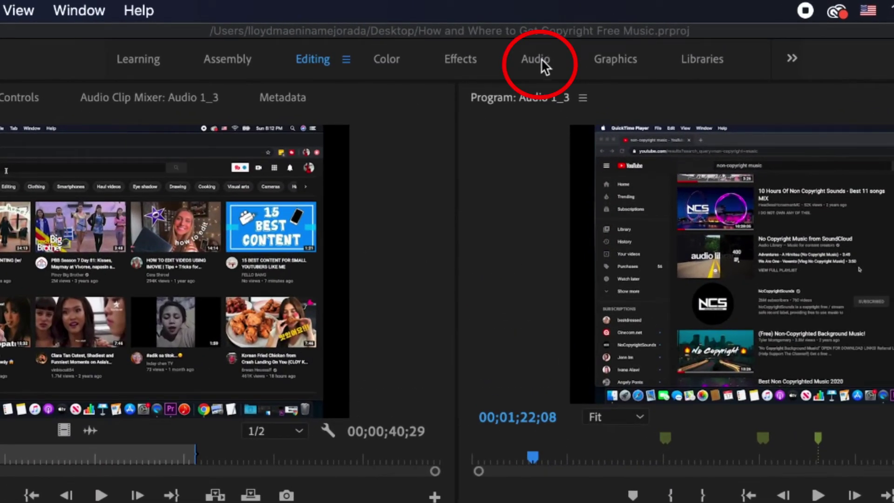
pyautogui.click(542, 60)
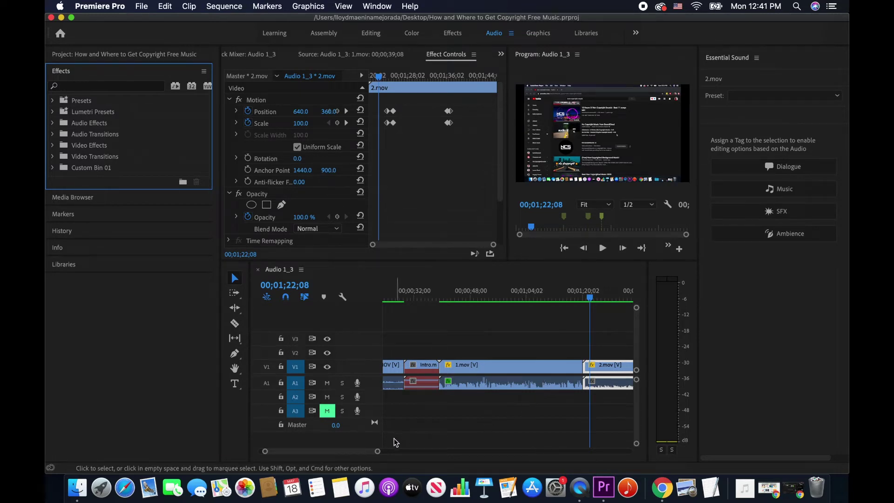
# Step: Enlarge audio track A1 and compare the waveforms of 1.mov and 2.mov, leaving 2.mov selected
pyautogui.moveTo(360, 455); pyautogui.dragTo(365, 456)
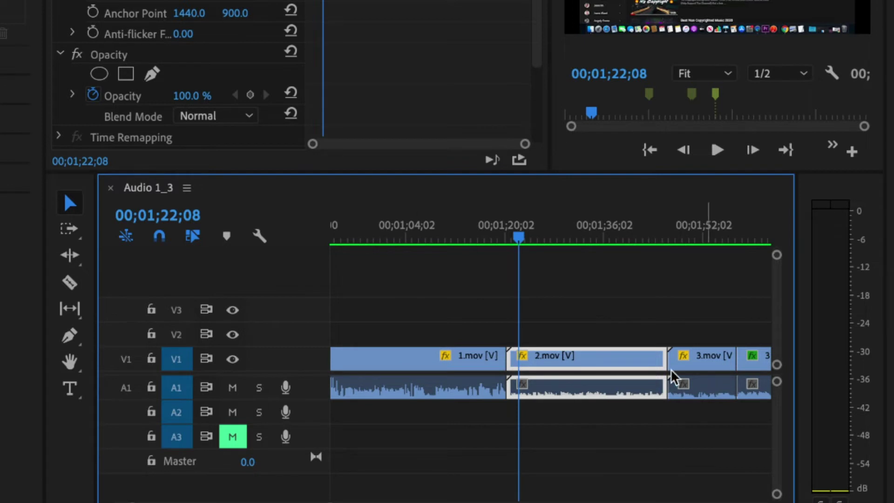
pyautogui.moveTo(777, 381); pyautogui.dragTo(780, 394)
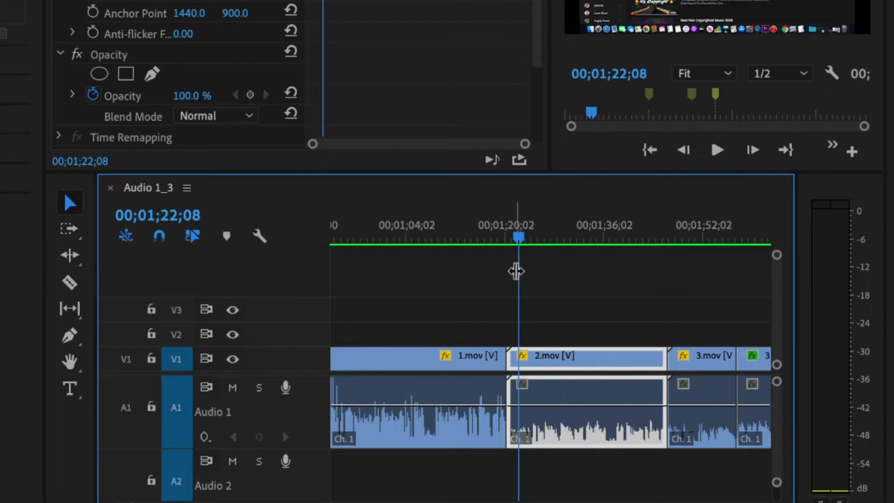
pyautogui.moveTo(519, 236); pyautogui.dragTo(474, 238)
pyautogui.click(447, 441)
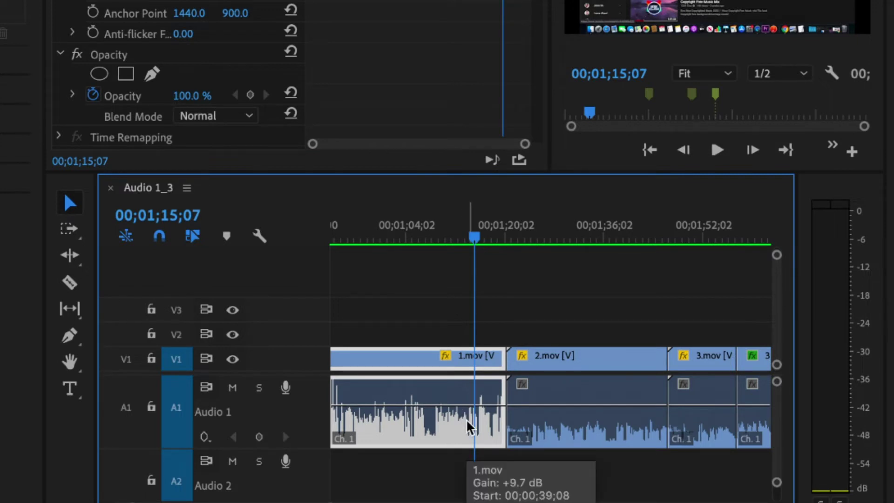
pyautogui.click(567, 426)
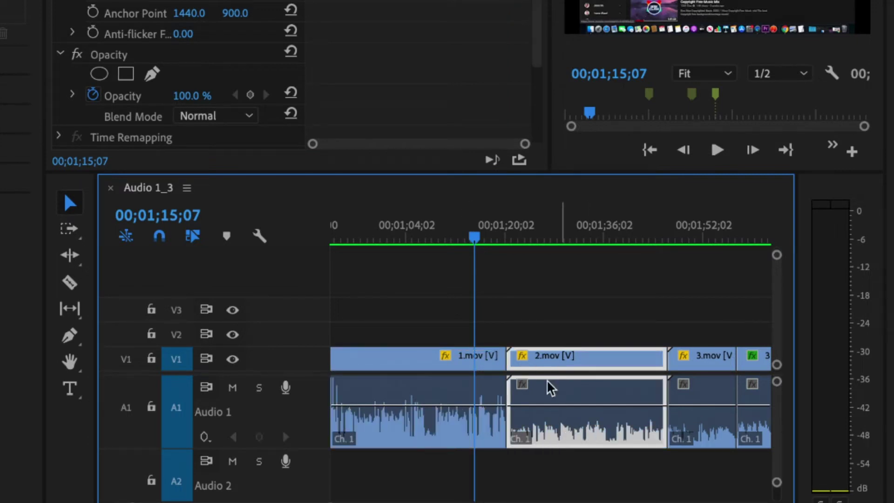
pyautogui.hotkey('ctrl', 's')
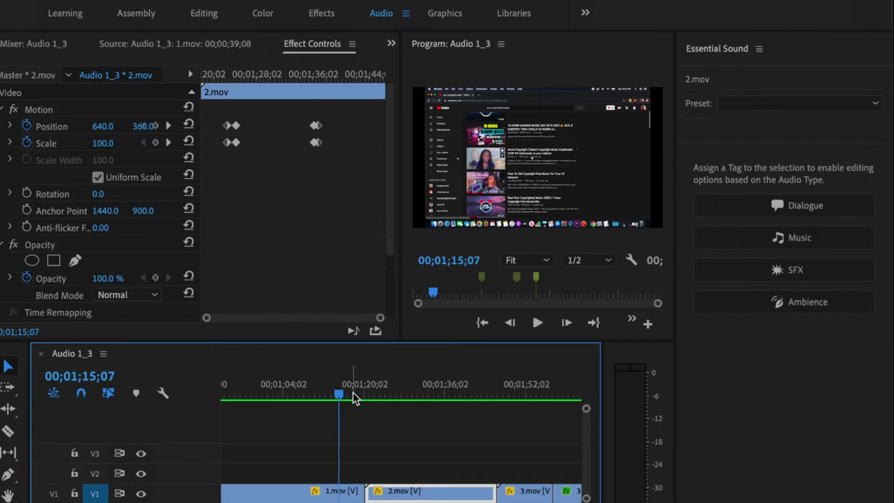
# Step: Place the playhead at 00;01;26;12, tag the 2.mov clip as Dialogue and list the available presets
pyautogui.moveTo(339, 394); pyautogui.dragTo(395, 396)
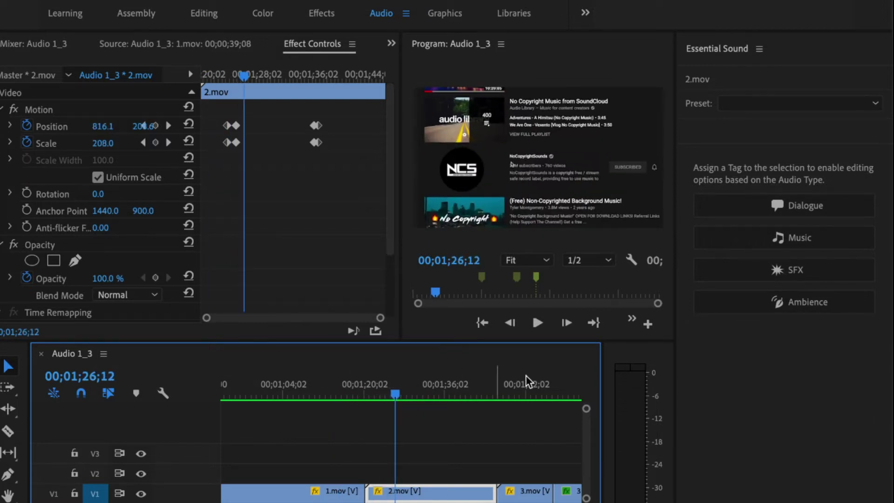
pyautogui.click(767, 208)
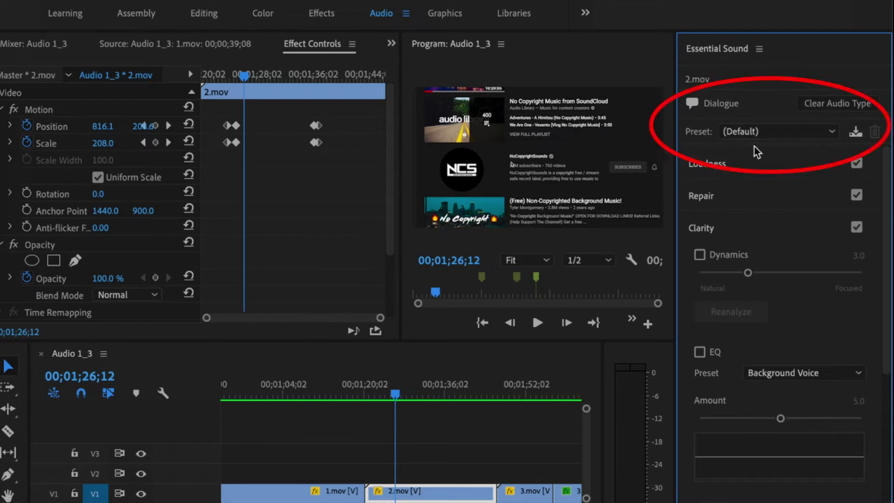
pyautogui.click(828, 132)
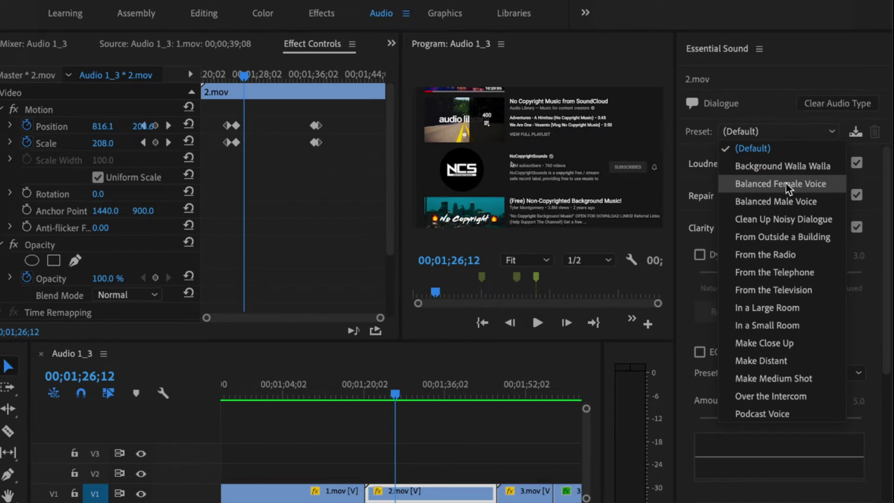
# Step: Check the audio effects section of 2.mov and apply the Balanced Female Voice preset to its dialogue
pyautogui.scroll(-3, 158, 203)
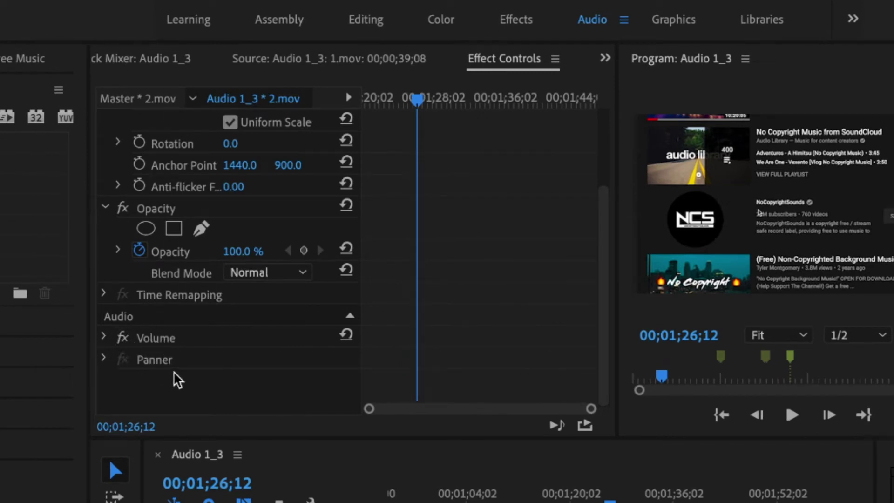
pyautogui.scroll(3, 209, 252)
pyautogui.scroll(-3, 209, 252)
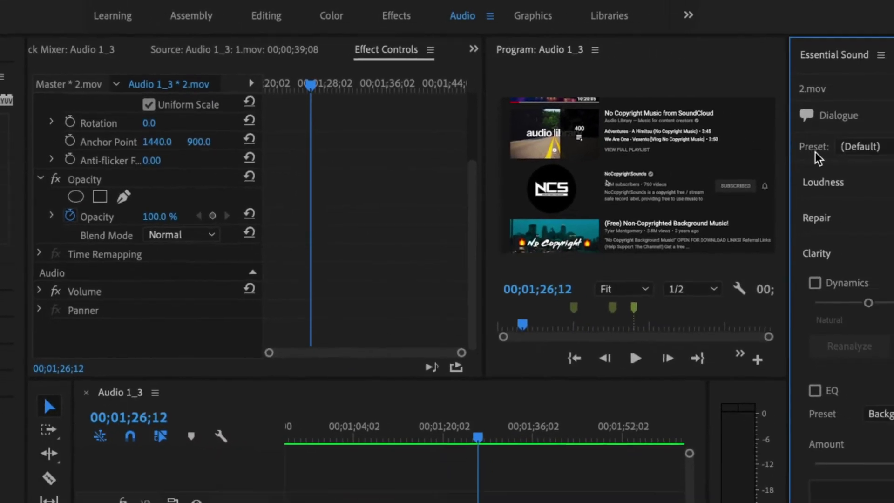
pyautogui.click(834, 133)
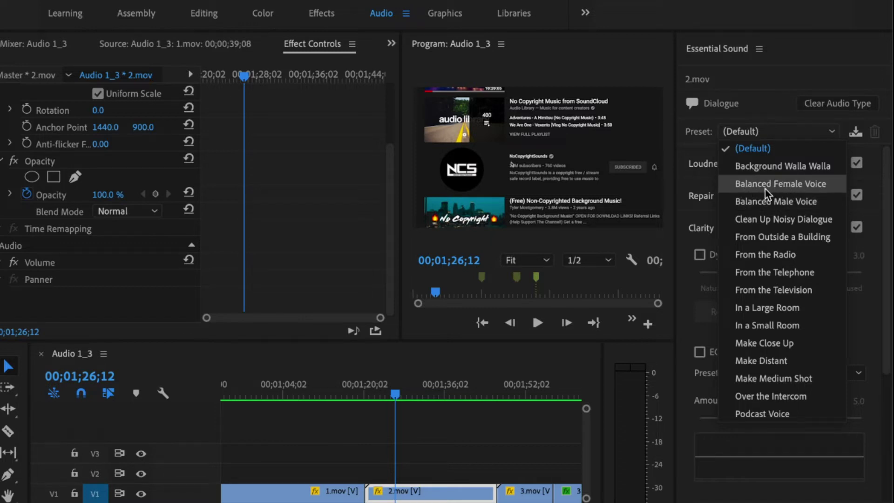
pyautogui.click(793, 186)
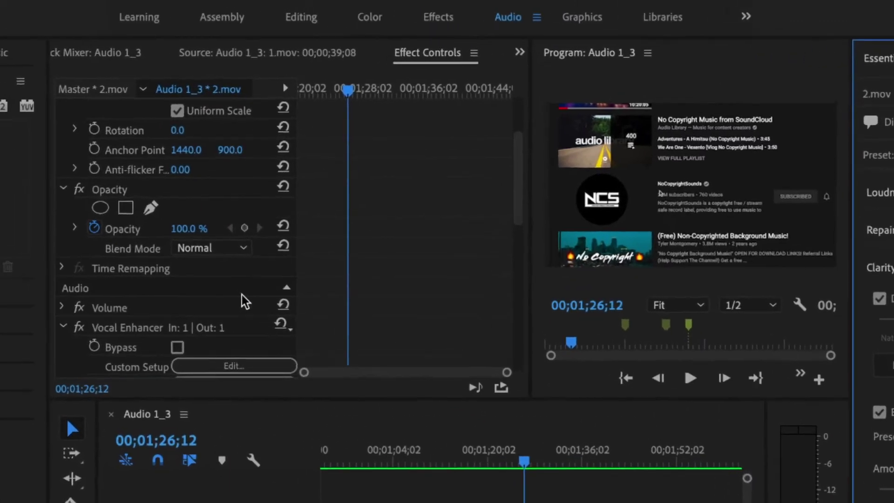
# Step: Examine the audio effects that the preset added to 2.mov, from Vocal Enhancer down to DeEsser
pyautogui.scroll(-3, 159, 259)
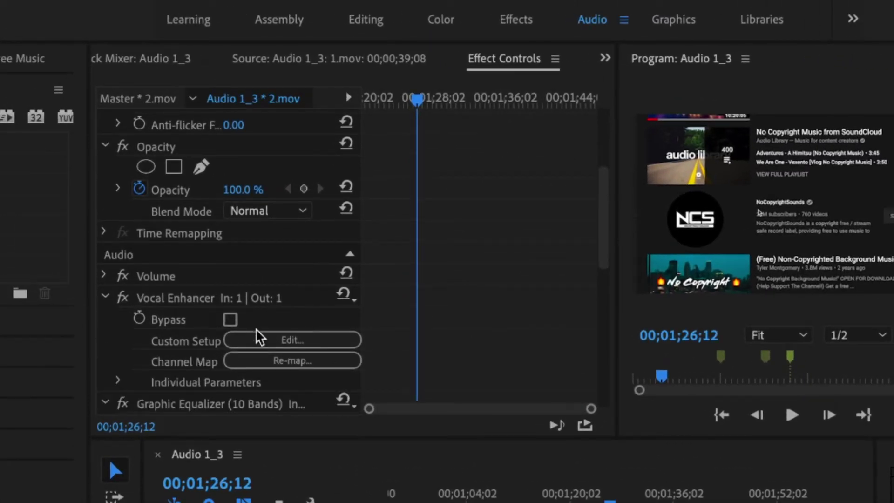
pyautogui.scroll(-1, 126, 312)
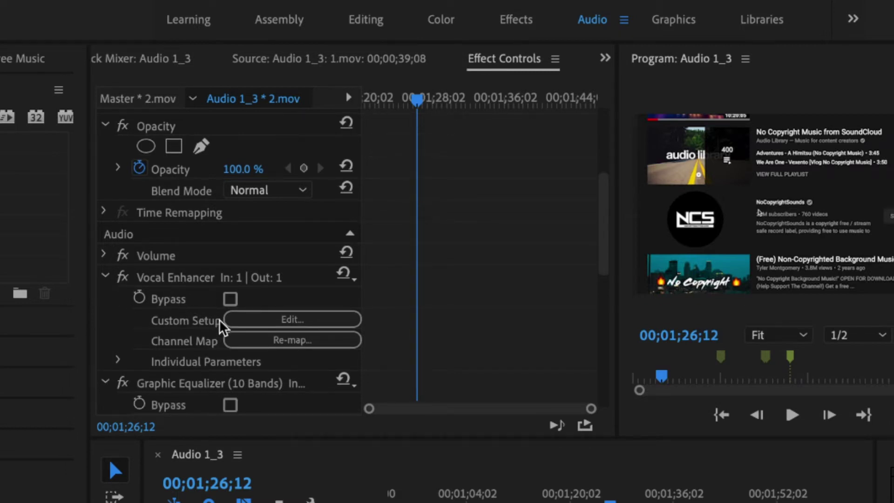
pyautogui.scroll(-2, 205, 314)
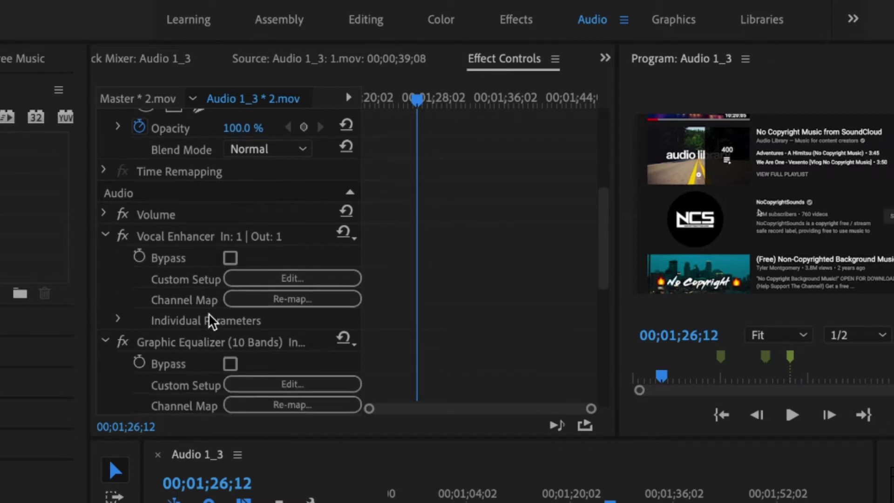
pyautogui.scroll(-2, 182, 356)
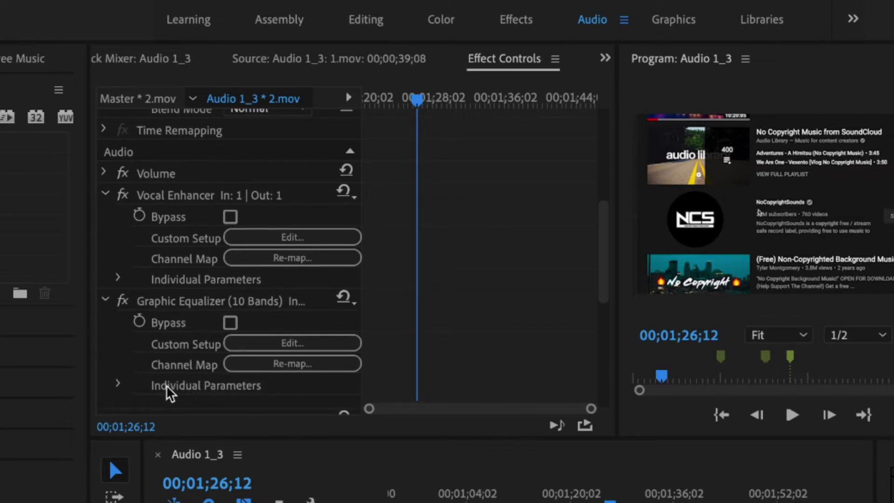
pyautogui.scroll(-2, 172, 368)
pyautogui.scroll(-2, 235, 356)
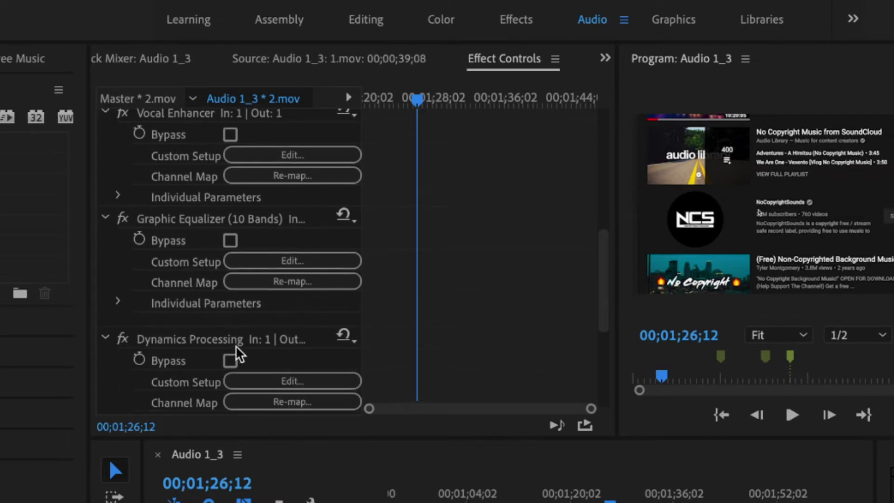
pyautogui.scroll(-7, 235, 358)
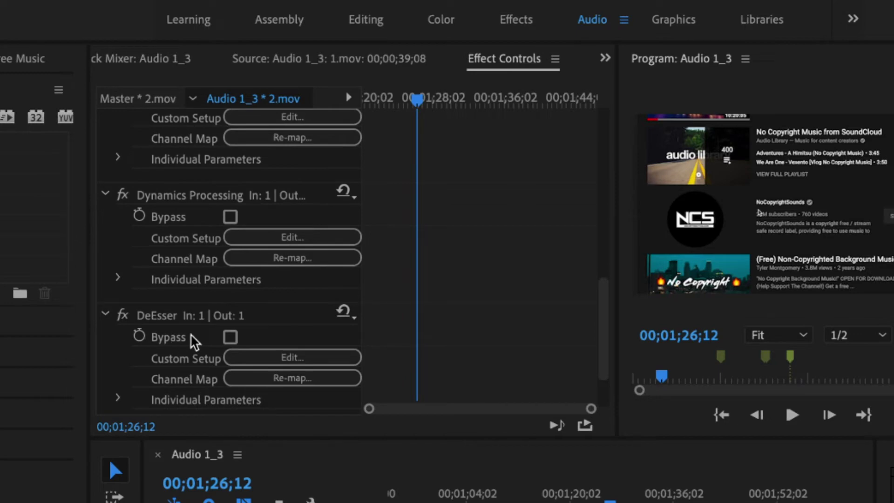
pyautogui.scroll(-2, 193, 340)
pyautogui.scroll(-2, 227, 359)
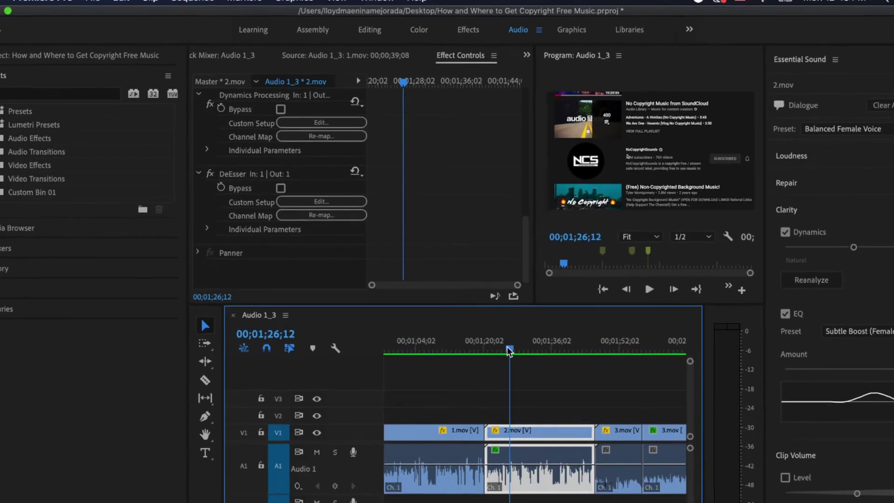
# Step: Place the playhead at 00;01;21;23 near the start of 2.mov and play the clip to hear the preset
pyautogui.moveTo(509, 350); pyautogui.dragTo(500, 350)
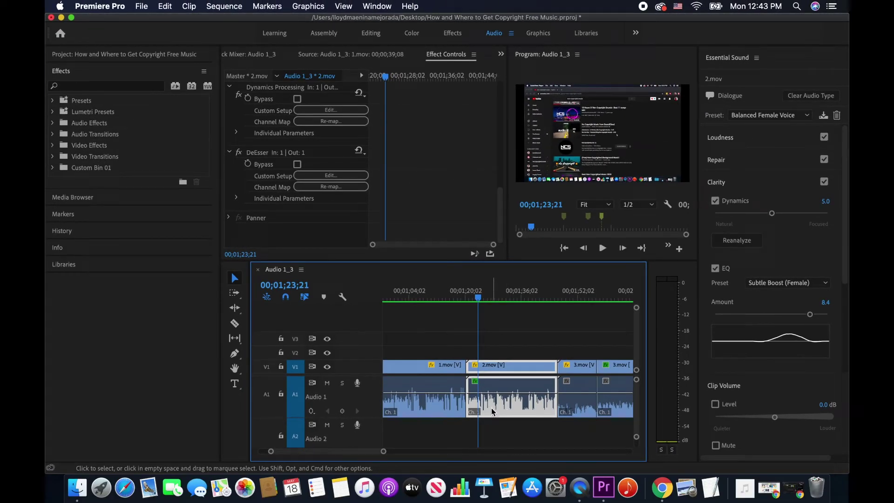
pyautogui.click(461, 297)
pyautogui.moveTo(461, 299); pyautogui.dragTo(472, 296)
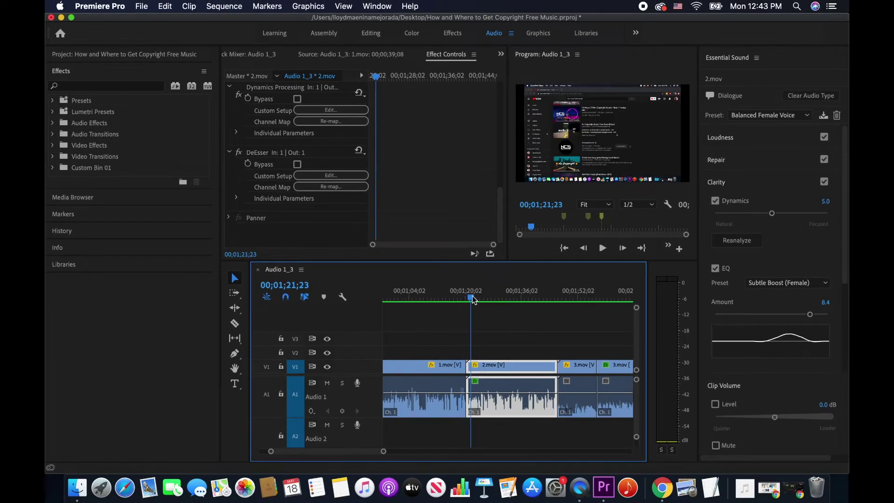
pyautogui.click(603, 248)
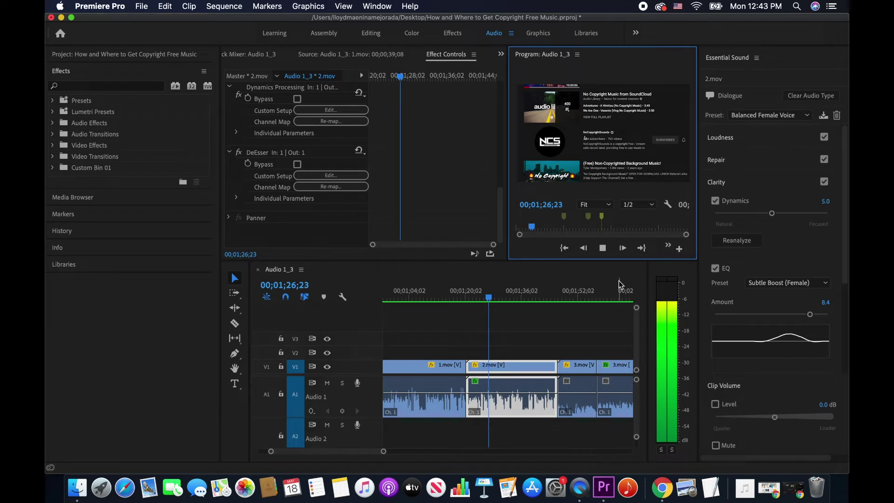
pyautogui.click(604, 248)
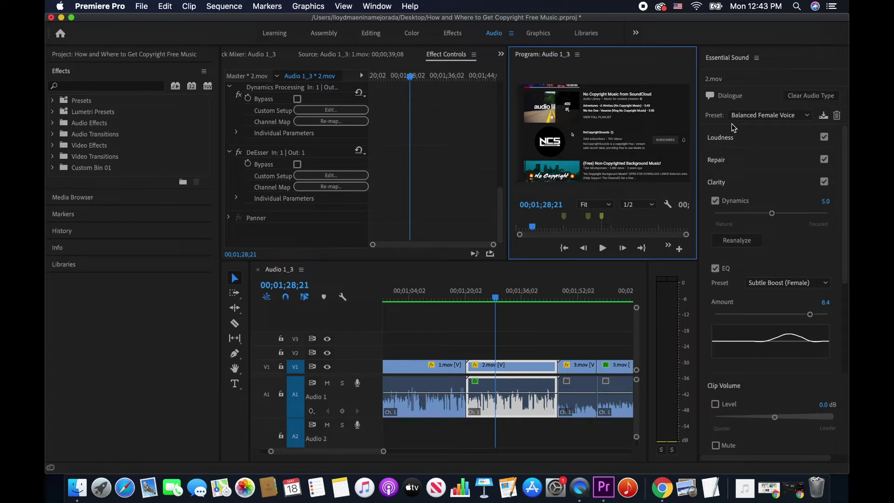
# Step: Review the added effects on 2.mov and switch the Vocal Enhancer's custom setup to Male
pyautogui.scroll(2, 340, 135)
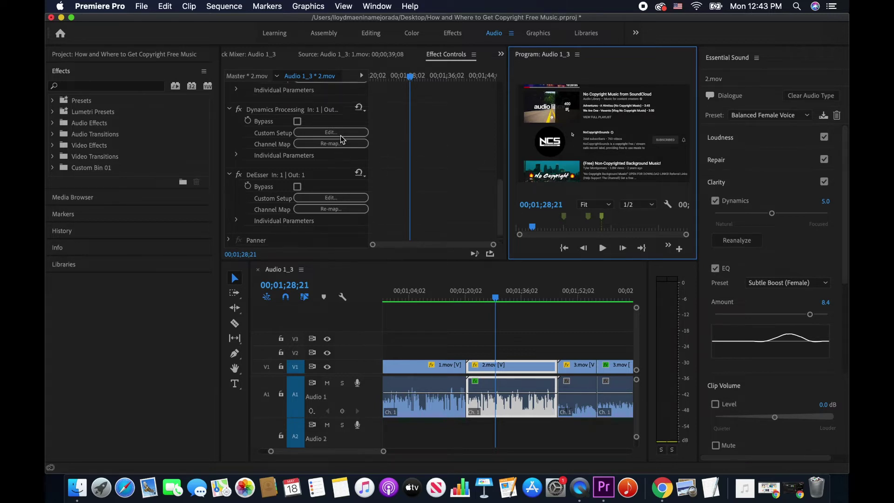
pyautogui.scroll(2, 338, 135)
pyautogui.scroll(4, 325, 136)
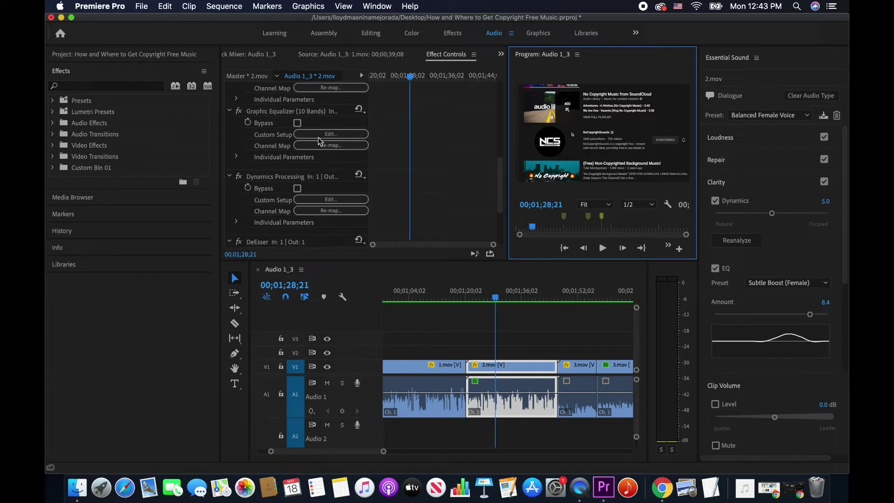
pyautogui.scroll(5, 303, 140)
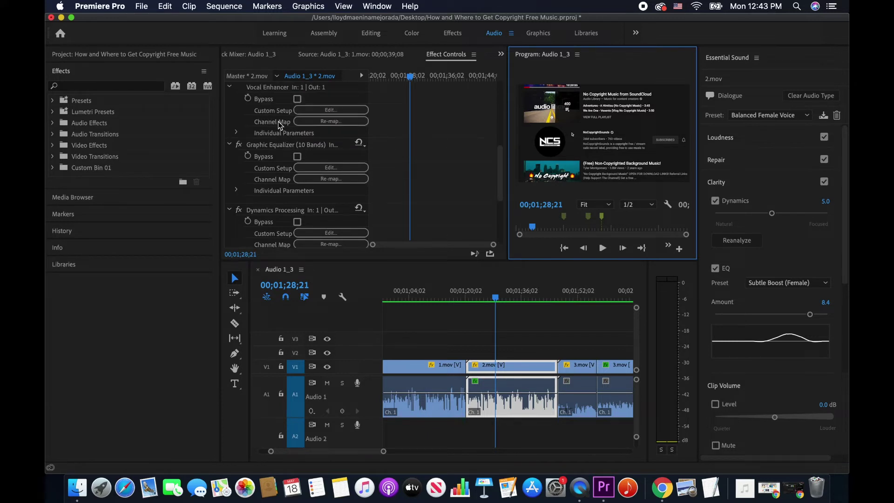
pyautogui.scroll(-10, 307, 161)
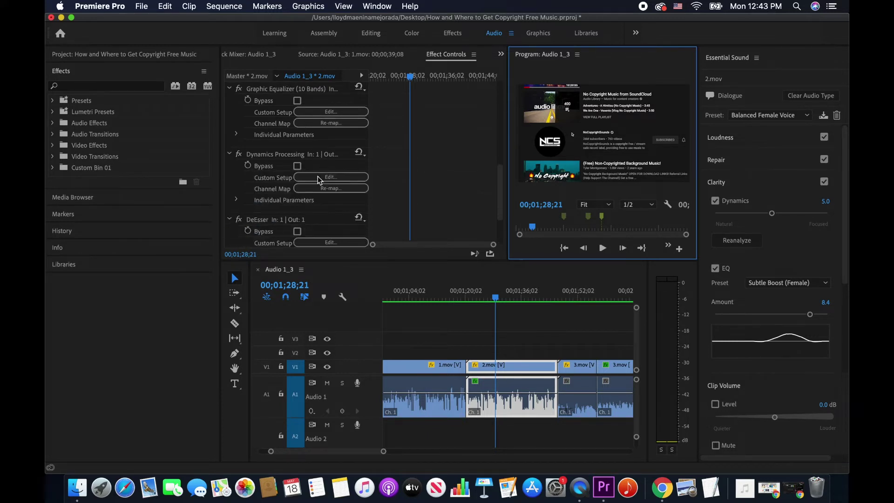
pyautogui.scroll(10, 317, 173)
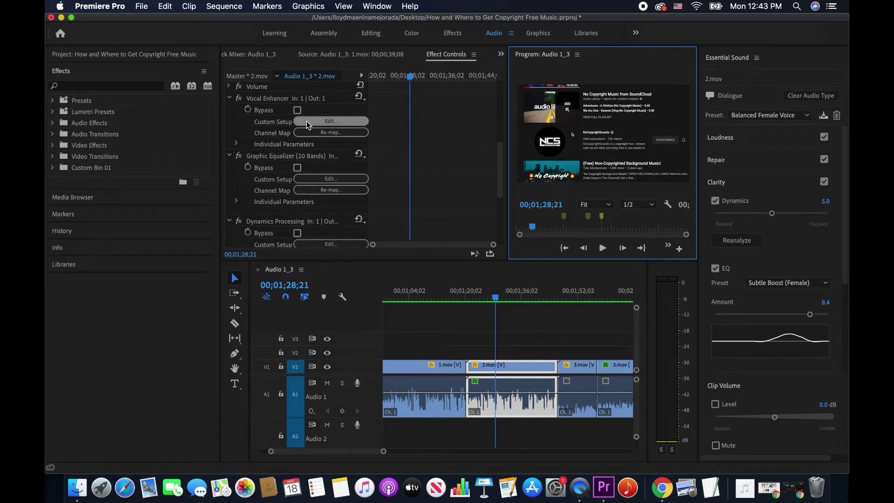
pyautogui.click(326, 122)
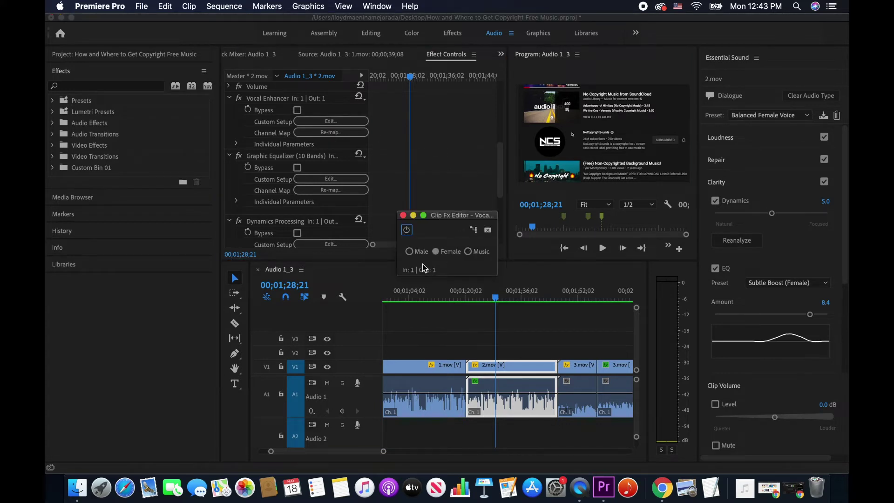
pyautogui.click(409, 252)
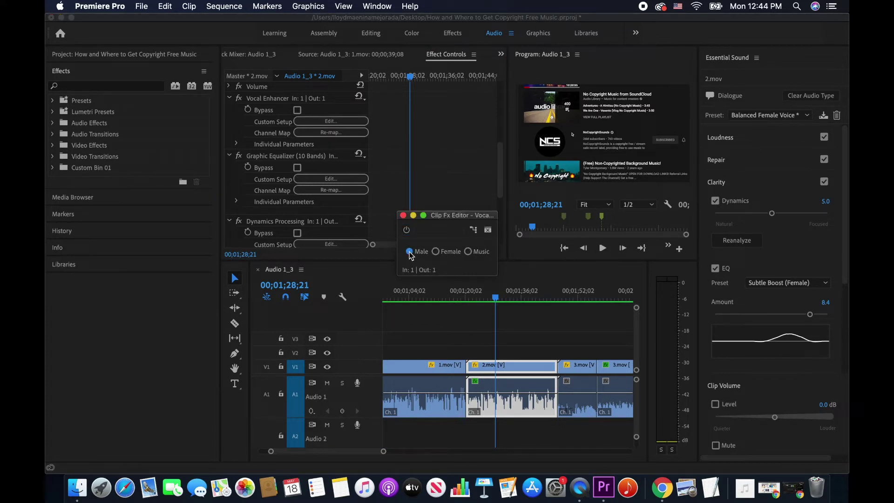
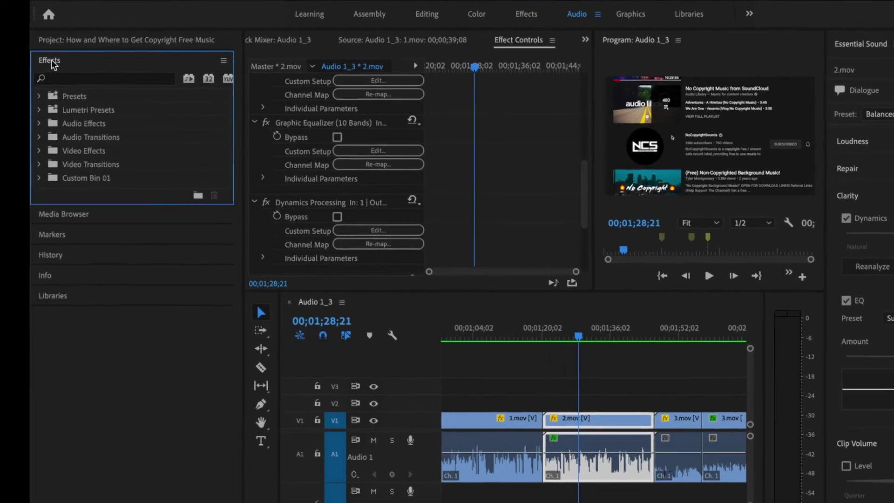
# Step: Search the effects for "multi" and apply the Multiband Compressor to the 2.mov audio clip
pyautogui.click(52, 61)
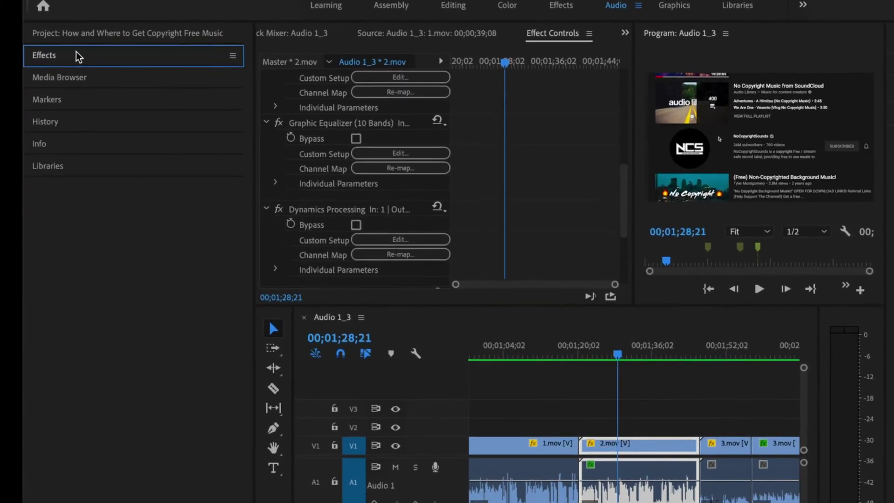
pyautogui.click(52, 61)
pyautogui.click(69, 69)
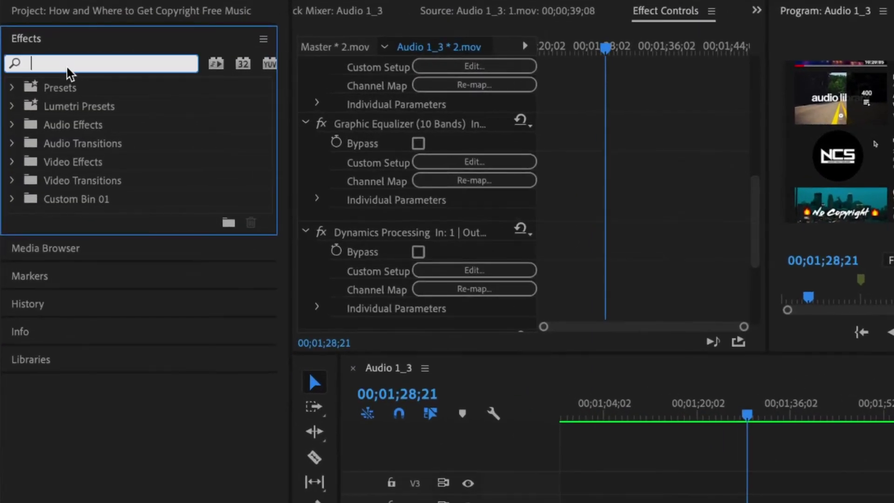
pyautogui.write('multi')
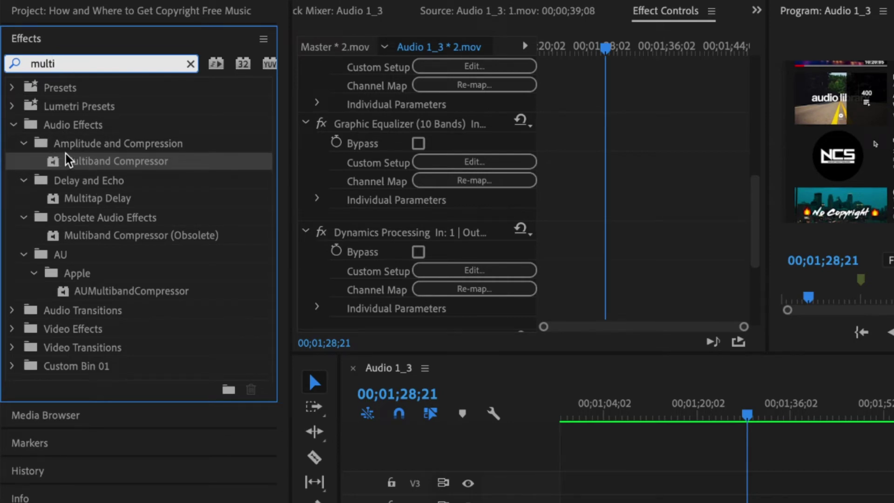
pyautogui.moveTo(112, 159); pyautogui.dragTo(664, 438)
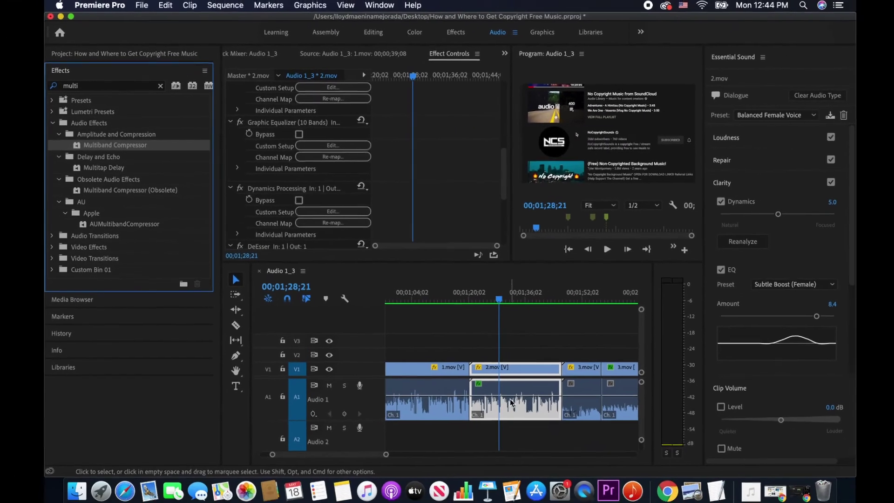
pyautogui.moveTo(497, 341); pyautogui.dragTo(300, 195)
# Step: Apply the Broadcast preset in the Multiband Compressor's custom setup for 2.mov and play the clip to hear it
pyautogui.scroll(-3, 301, 197)
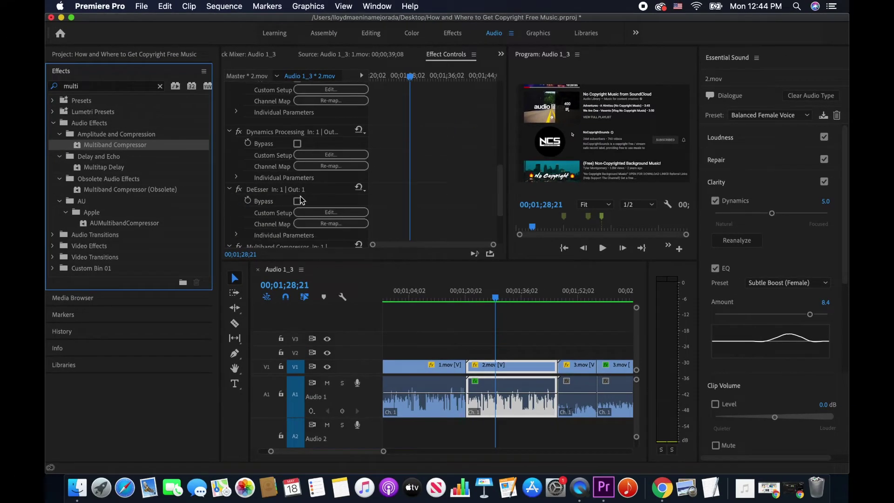
pyautogui.scroll(-5, 307, 154)
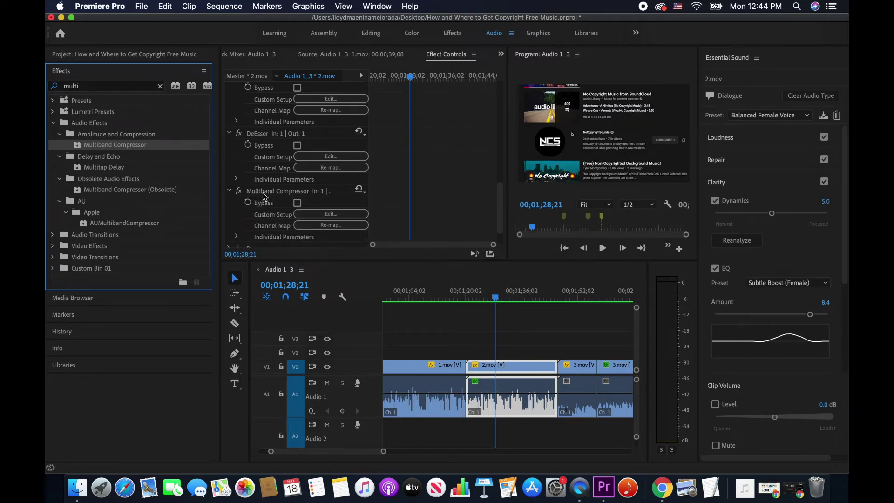
pyautogui.click(272, 198)
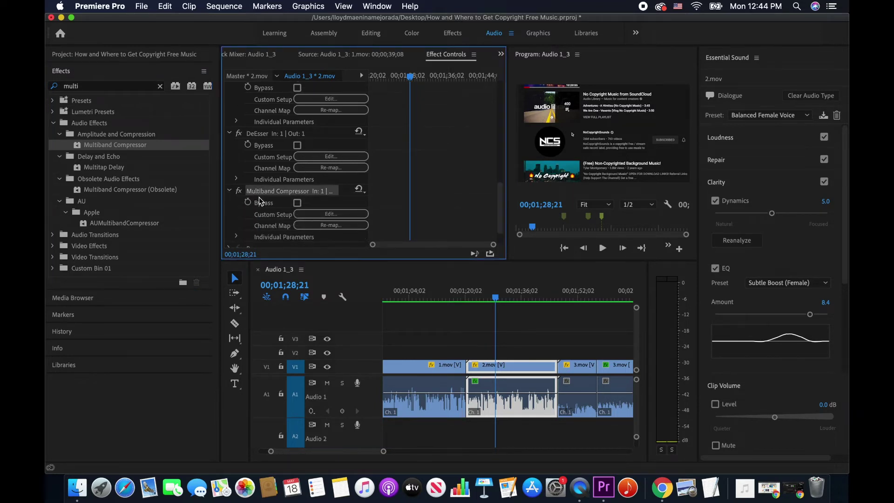
pyautogui.click(309, 215)
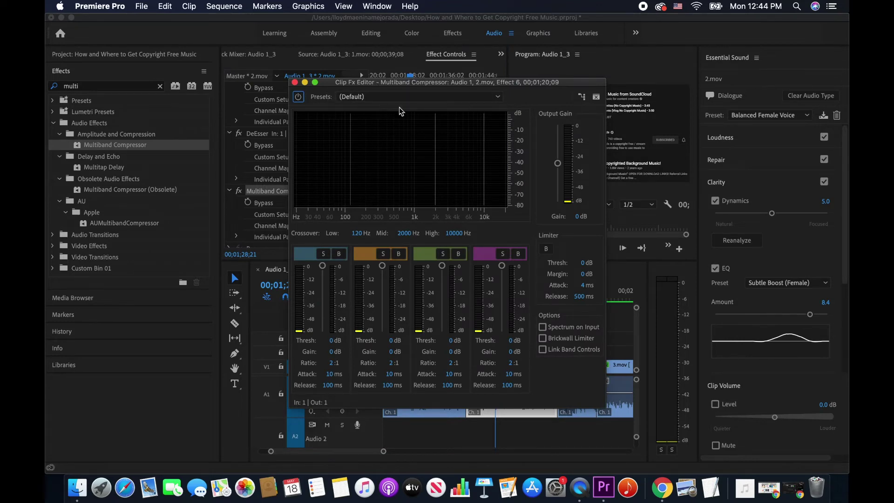
pyautogui.moveTo(491, 84); pyautogui.dragTo(324, 70)
pyautogui.click(333, 82)
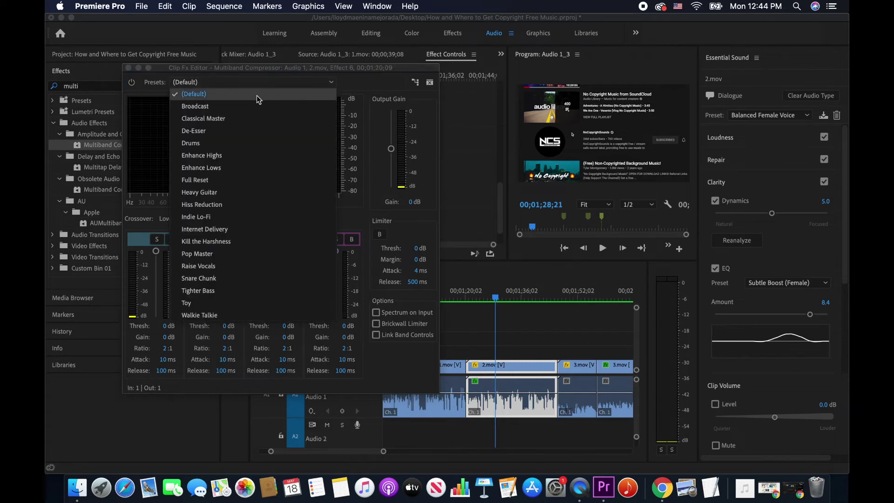
pyautogui.click(231, 106)
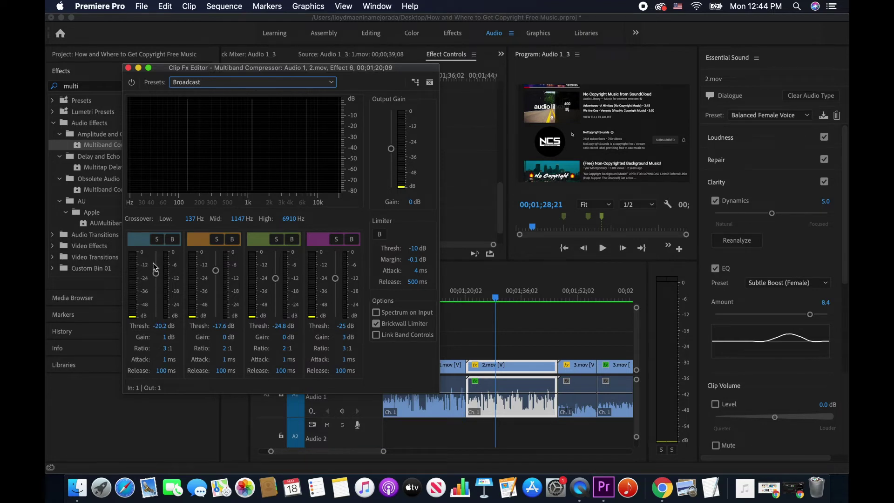
pyautogui.click(602, 248)
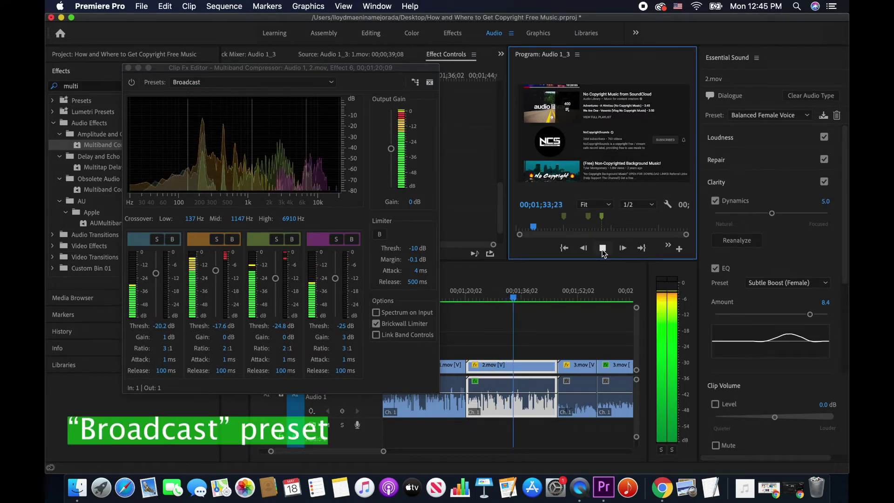
pyautogui.click(602, 249)
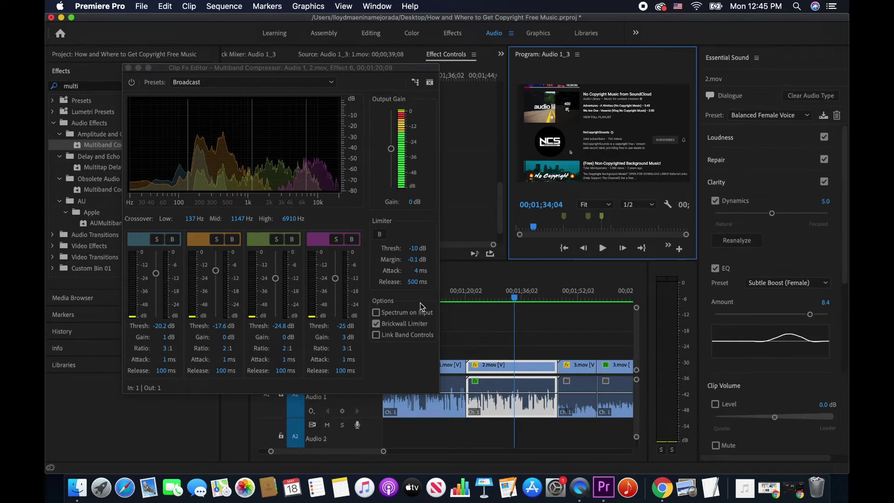
# Step: Try the Enhance Lows preset in the Multiband Compressor for 2.mov and play the clip to hear it
pyautogui.click(331, 83)
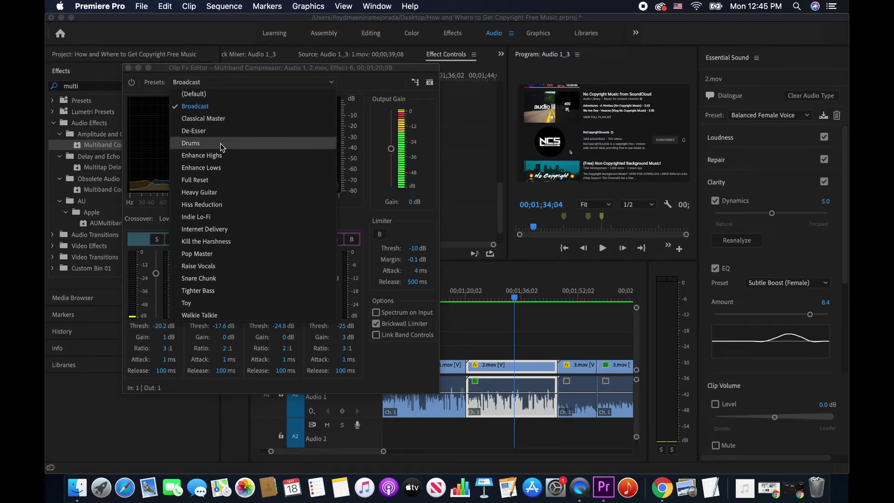
pyautogui.click(219, 166)
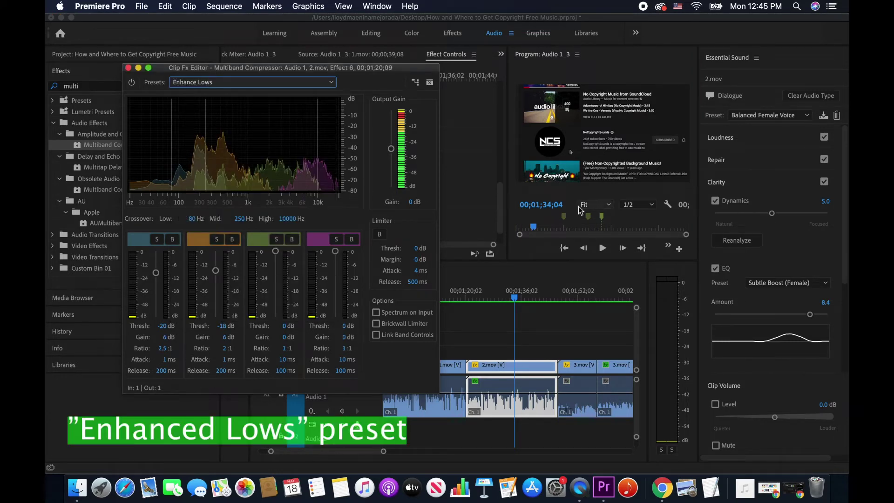
pyautogui.click(602, 247)
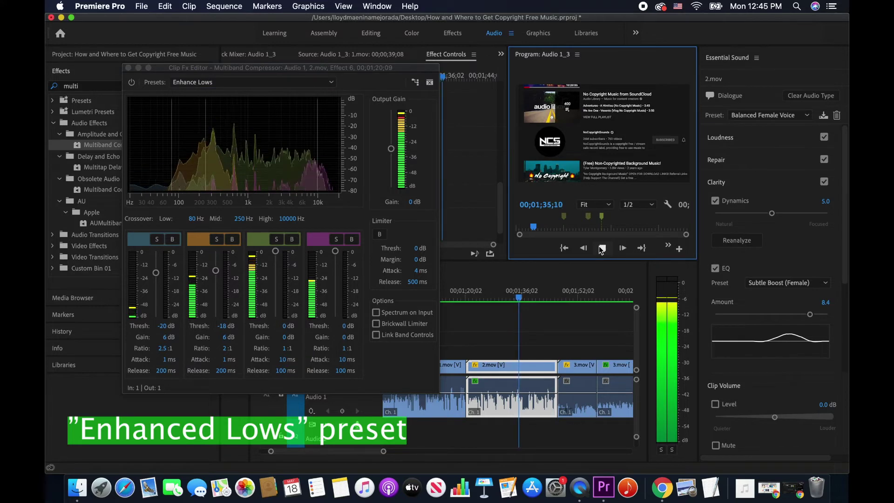
pyautogui.click(602, 248)
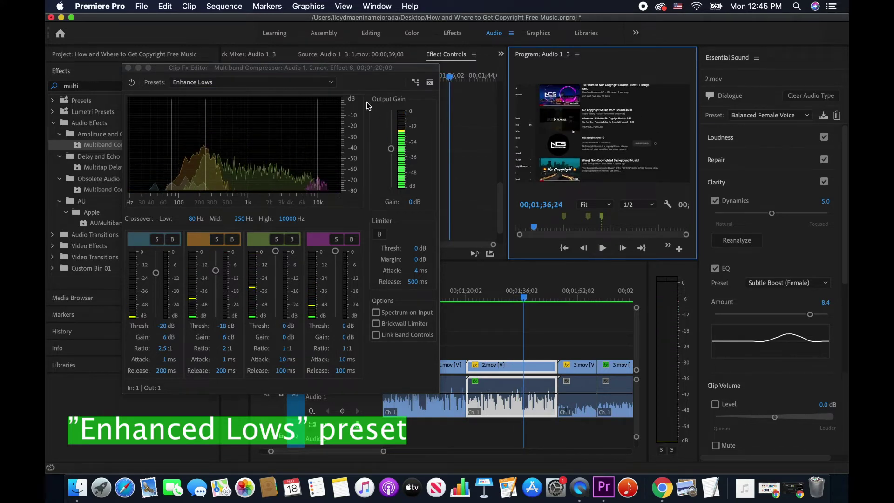
# Step: Try the Enhance Highs preset in the Multiband Compressor for 2.mov and play the clip to hear it
pyautogui.click(331, 82)
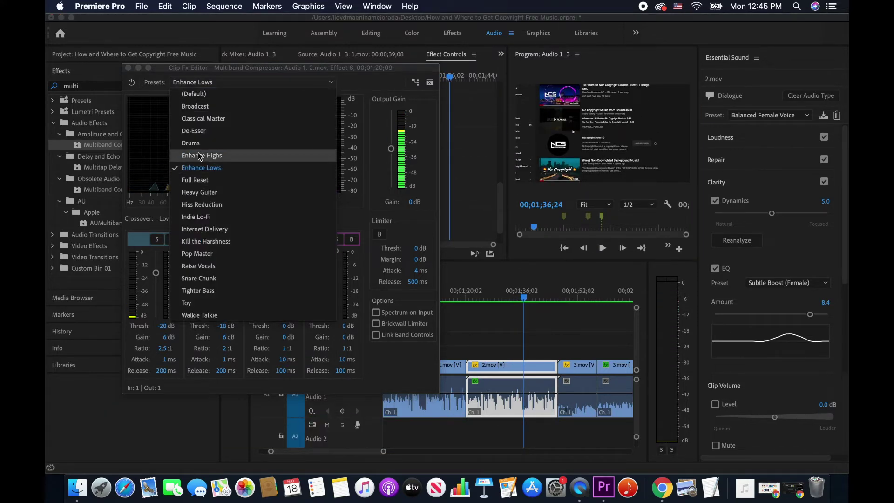
pyautogui.press('Return')
pyautogui.click(602, 248)
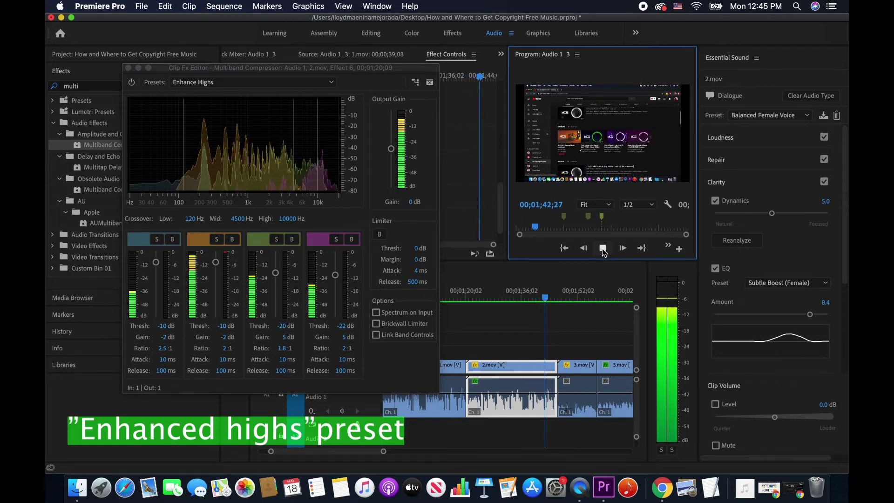
pyautogui.click(603, 250)
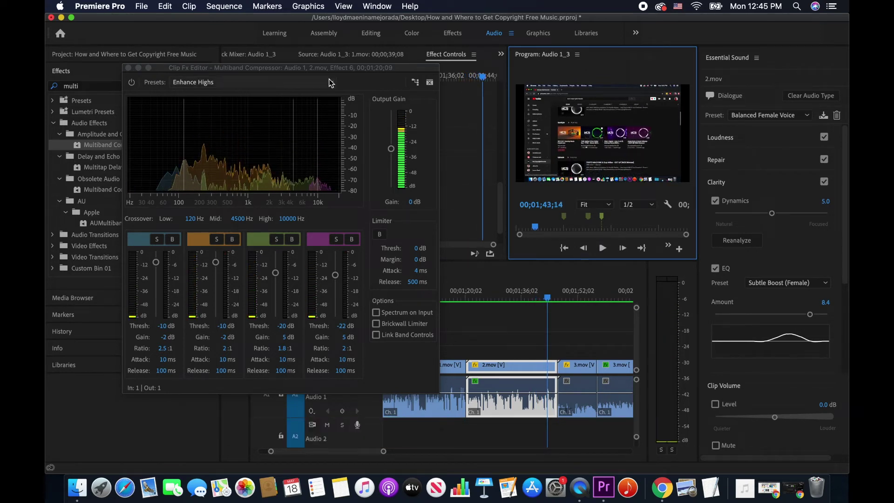
# Step: Switch the Multiband Compressor to the Broadcast preset, move the playhead back within 2.mov and play the clip for comparison
pyautogui.click(329, 81)
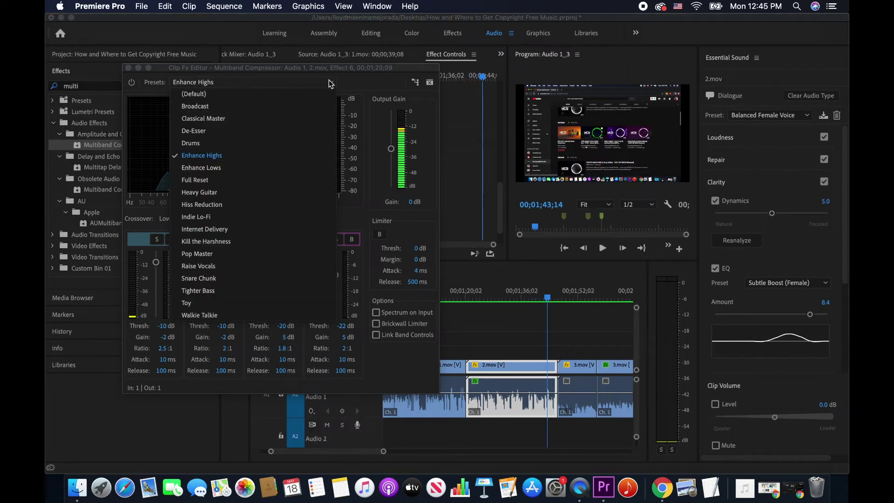
pyautogui.click(201, 108)
pyautogui.moveTo(540, 295); pyautogui.dragTo(499, 297)
pyautogui.click(604, 248)
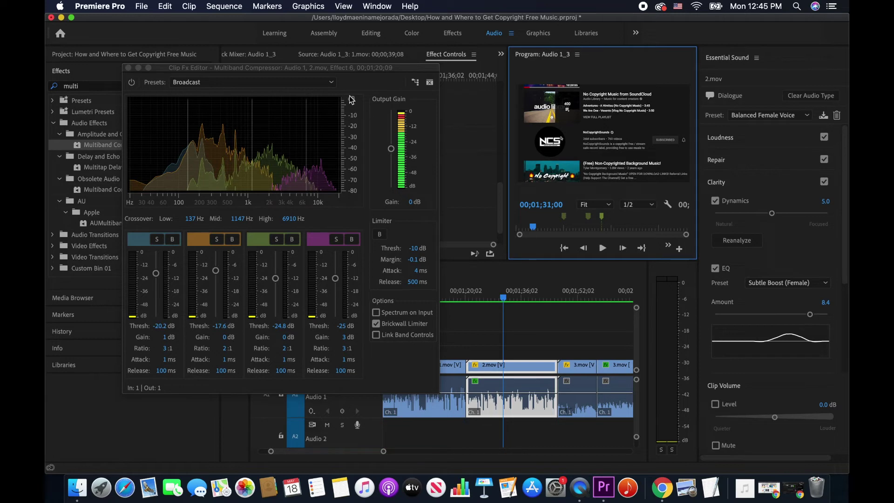
# Step: Set the Multiband Compressor of 2.mov to the (Default) preset and close its effect editor
pyautogui.click(331, 83)
pyautogui.click(194, 97)
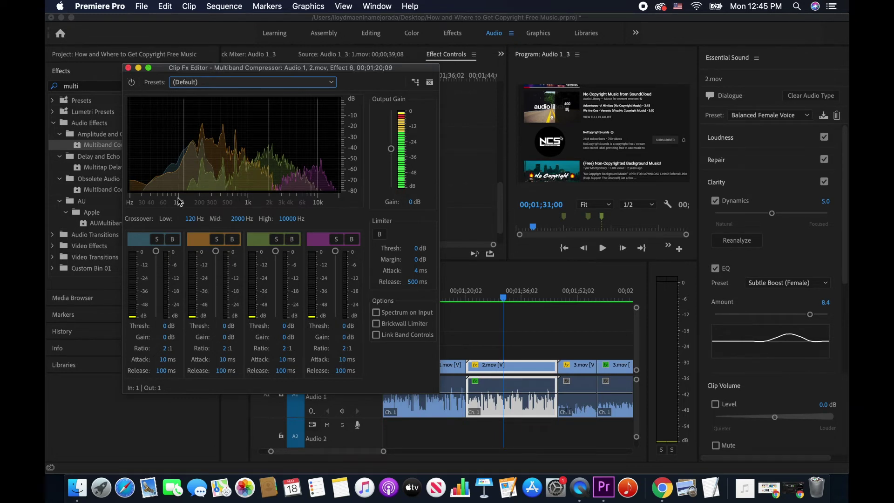
pyautogui.click(129, 68)
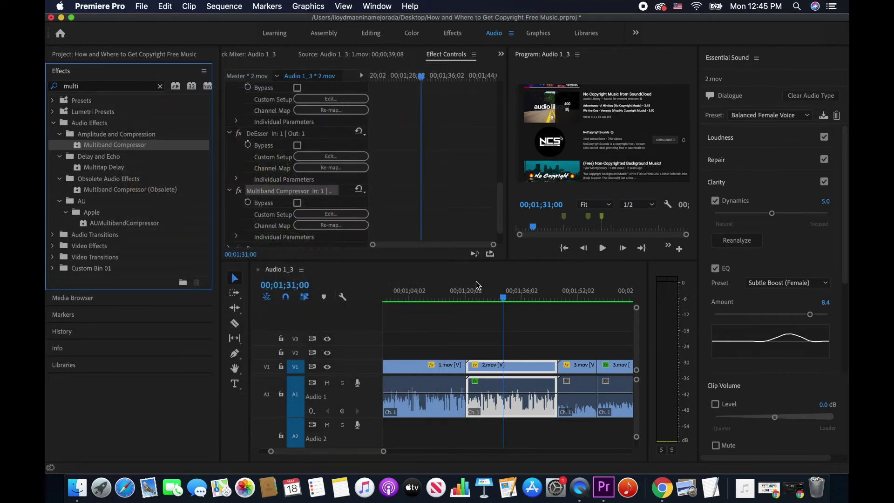
# Step: Place the playhead at 00;01;20;10 at the start of 2.mov and play the processed audio
pyautogui.click(477, 297)
pyautogui.moveTo(478, 299); pyautogui.dragTo(466, 298)
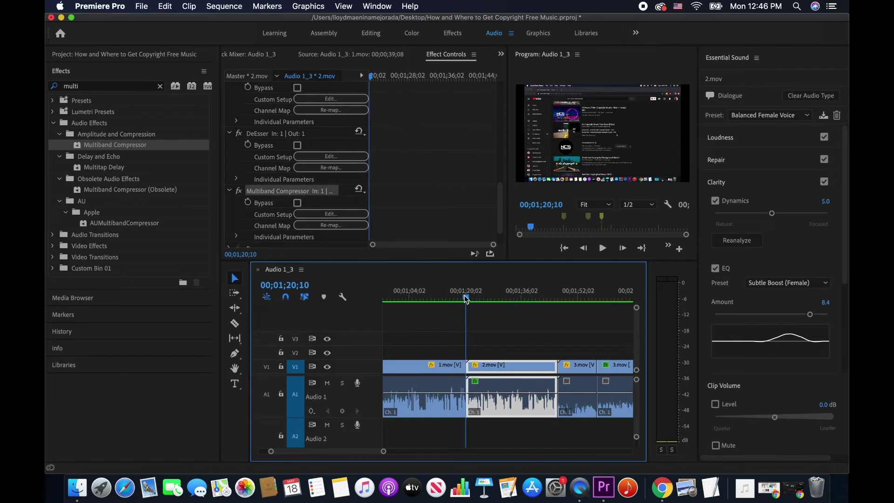
pyautogui.click(603, 249)
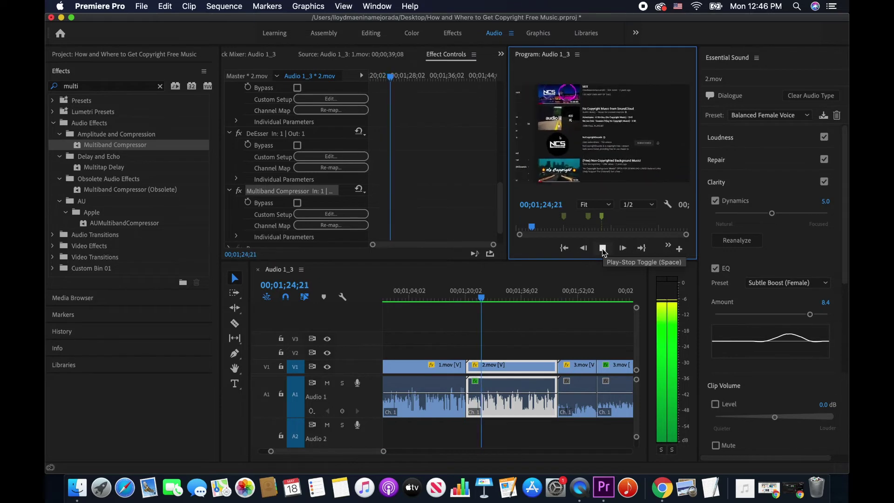
pyautogui.click(603, 250)
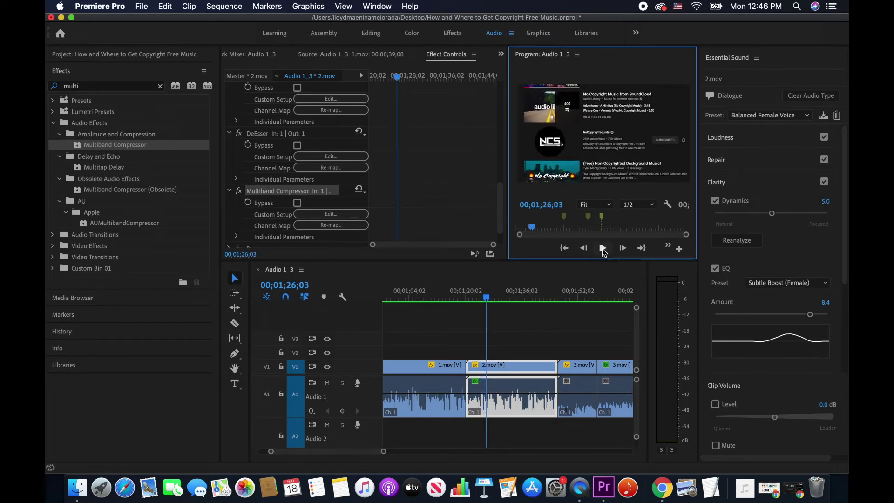
# Step: Move the playhead to the start of the 3.mov clip after 2.mov and play its unprocessed audio for comparison
pyautogui.moveTo(501, 302); pyautogui.dragTo(559, 298)
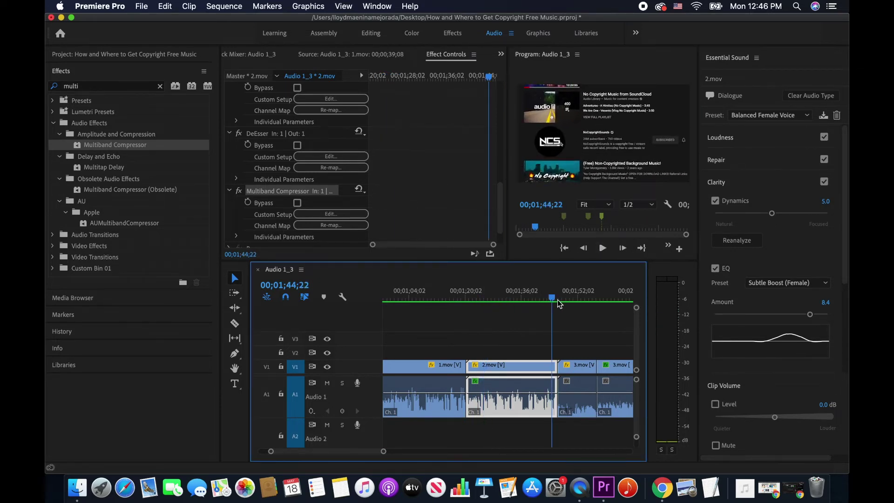
pyautogui.click(560, 299)
pyautogui.click(604, 249)
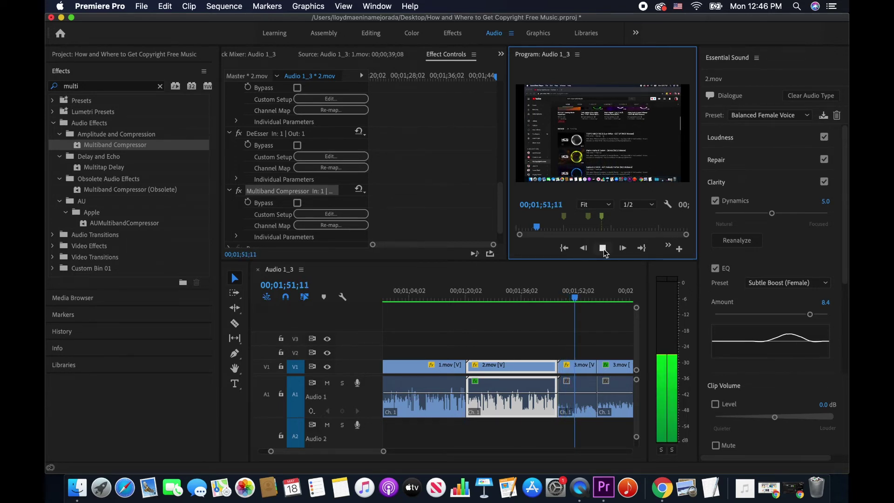
pyautogui.click(603, 248)
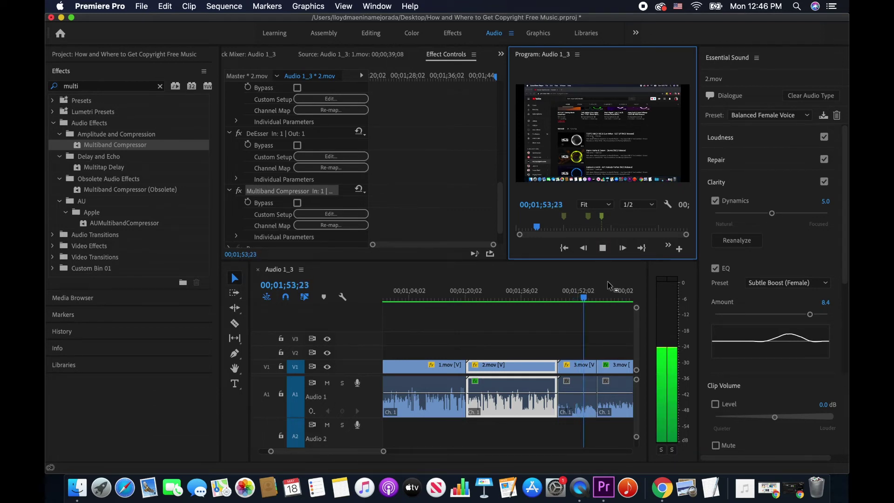
pyautogui.click(603, 249)
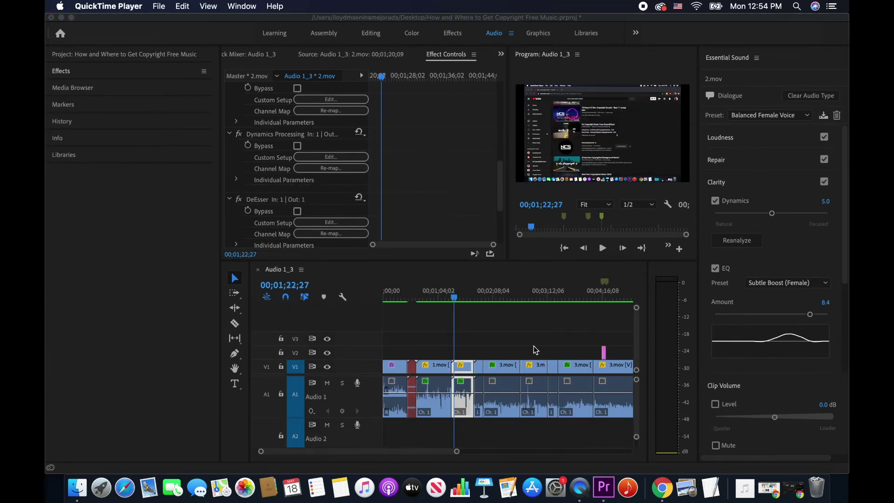
# Step: Play 2.mov from near its start, return the playhead to 00;01;22;26 and replay it to listen for background noise
pyautogui.click(602, 251)
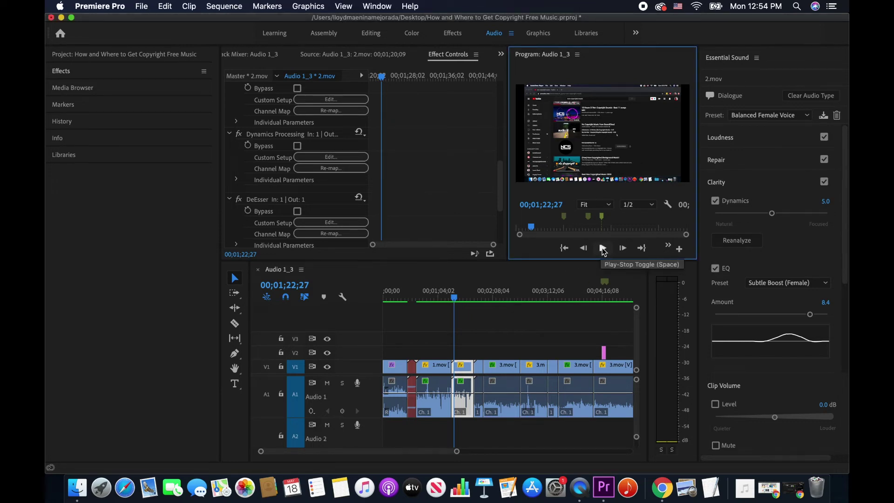
pyautogui.click(602, 250)
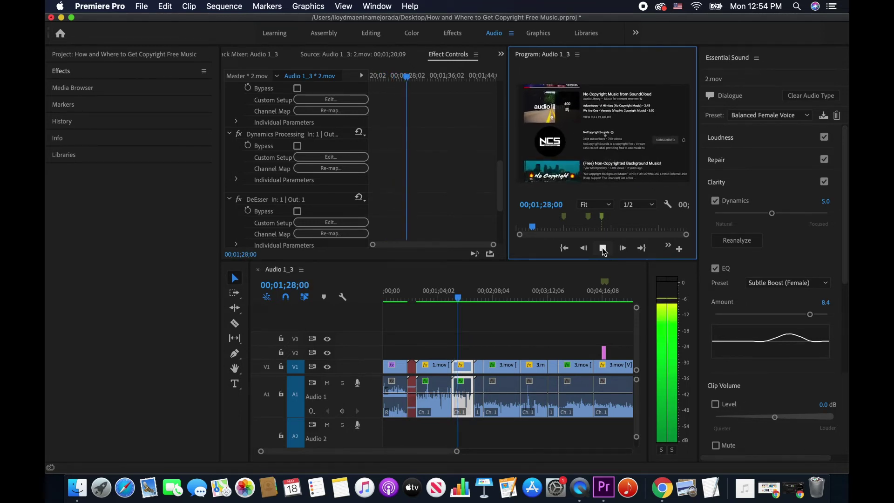
pyautogui.click(603, 250)
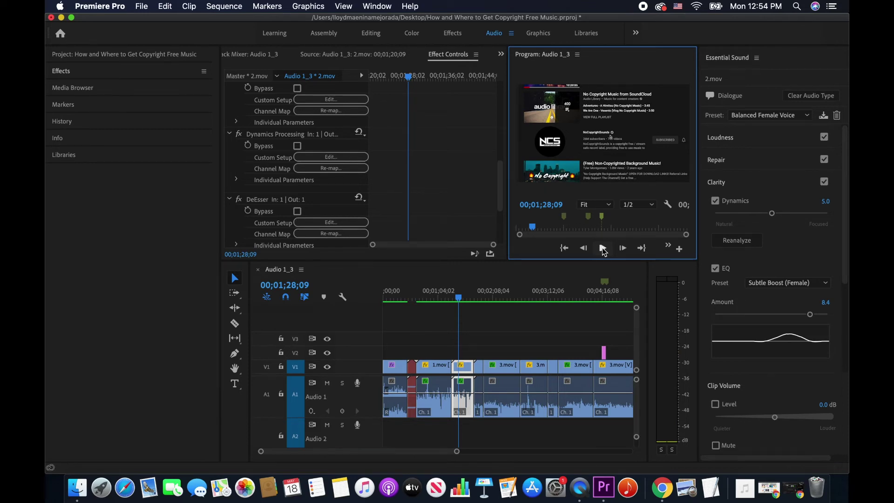
pyautogui.moveTo(459, 298); pyautogui.dragTo(454, 299)
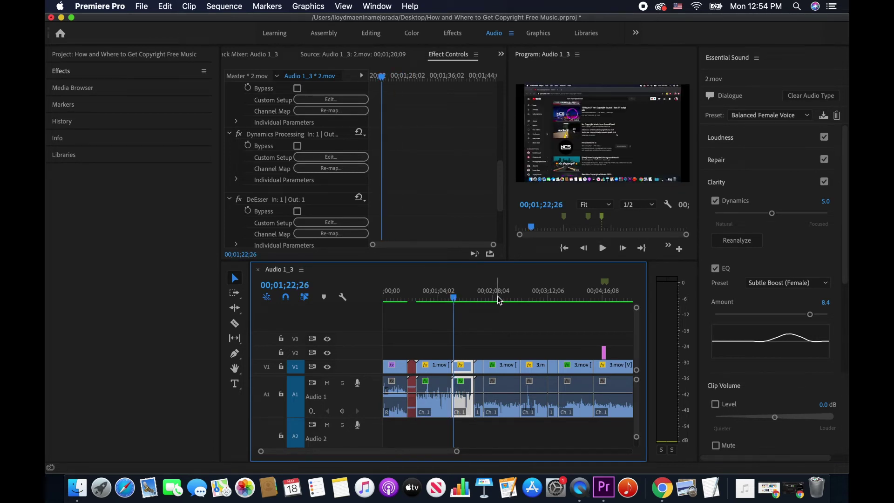
pyautogui.click(602, 248)
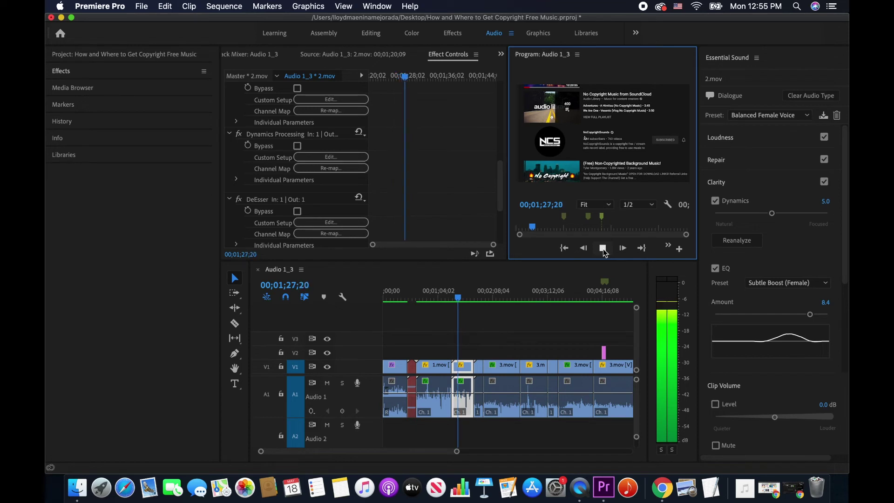
pyautogui.click(602, 248)
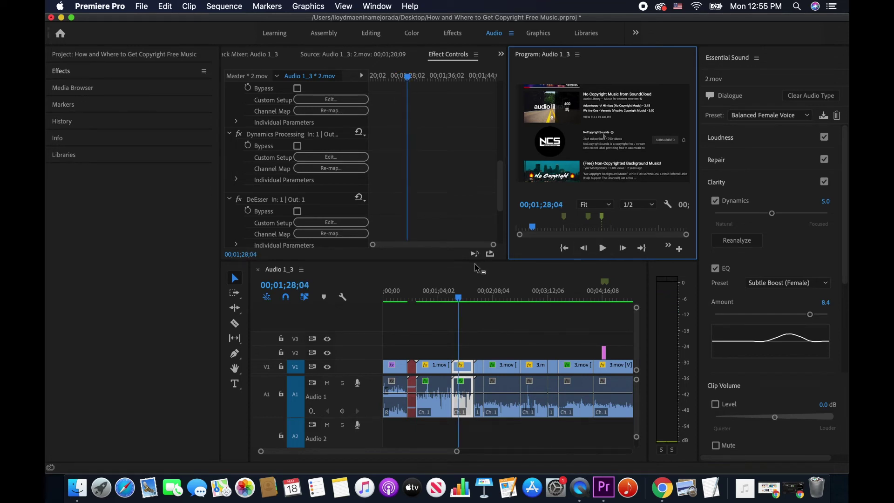
# Step: Search the effects for "denoi" and apply the DeNoise effect to the 2.mov audio clip
pyautogui.click(77, 71)
pyautogui.click(86, 88)
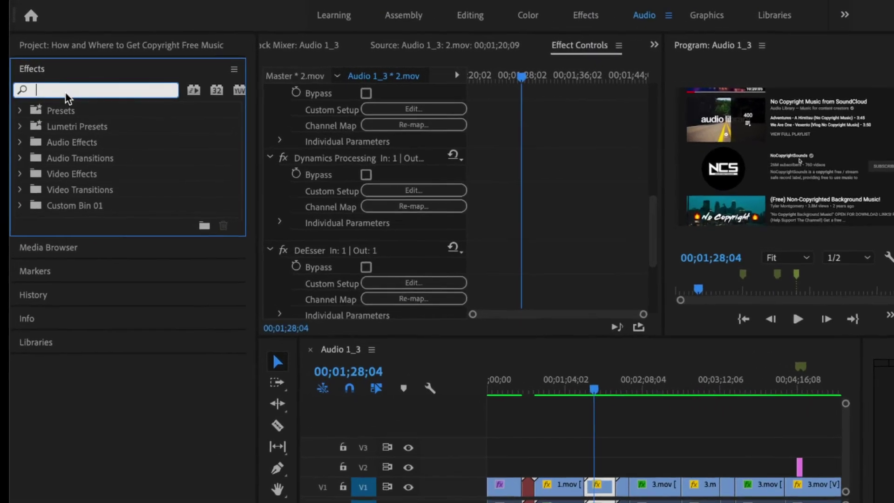
pyautogui.write('denoi')
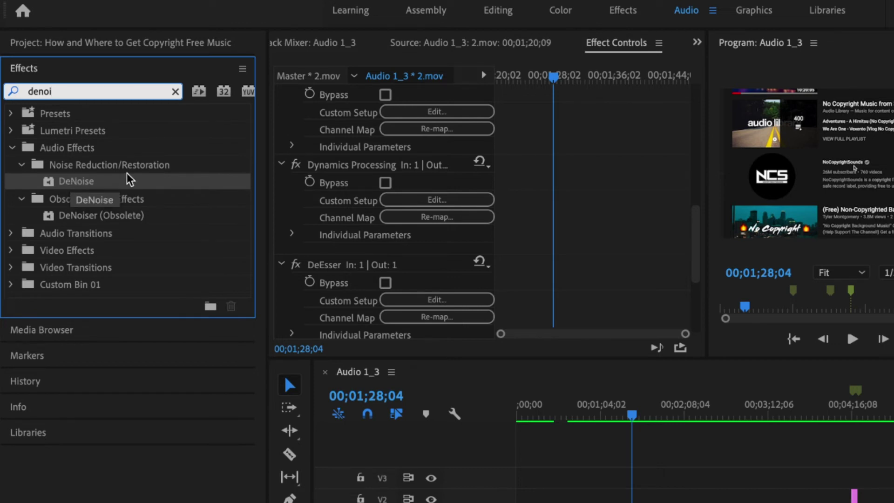
pyautogui.moveTo(90, 188); pyautogui.dragTo(640, 502)
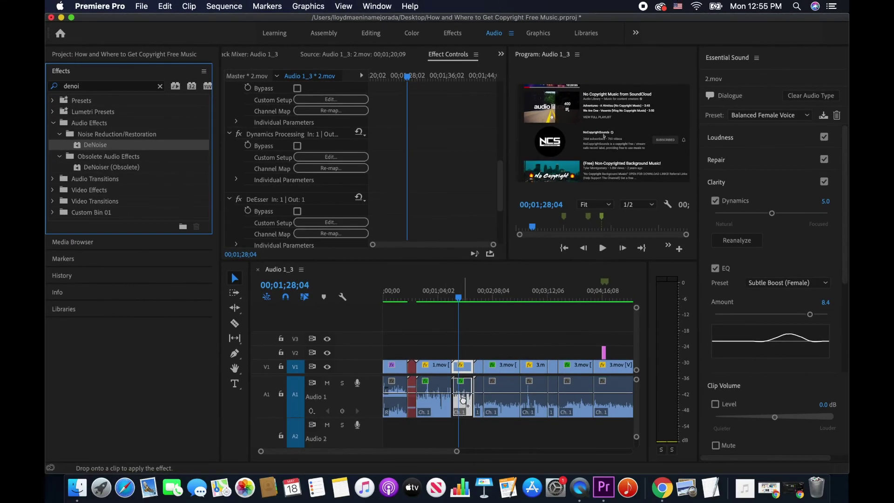
pyautogui.moveTo(463, 400); pyautogui.dragTo(470, 403)
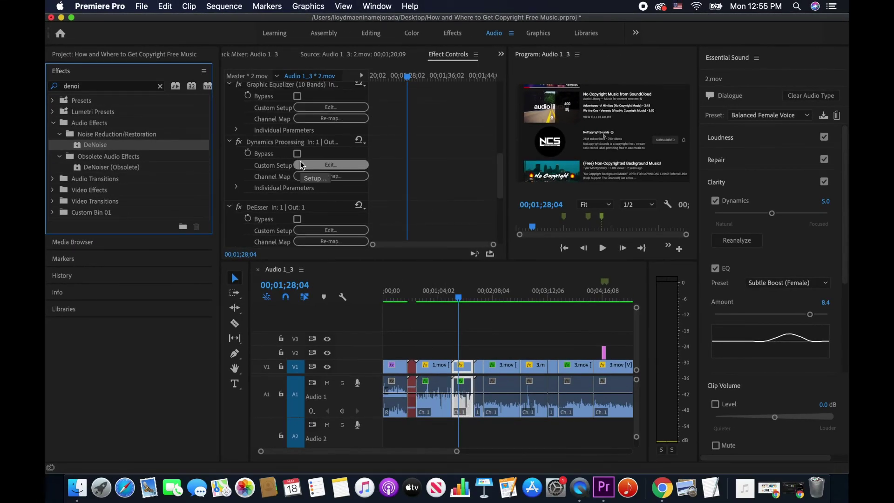
# Step: Open the custom setup of the DeNoise effect on 2.mov and play the clip to hear its default noise reduction
pyautogui.scroll(-5, 320, 179)
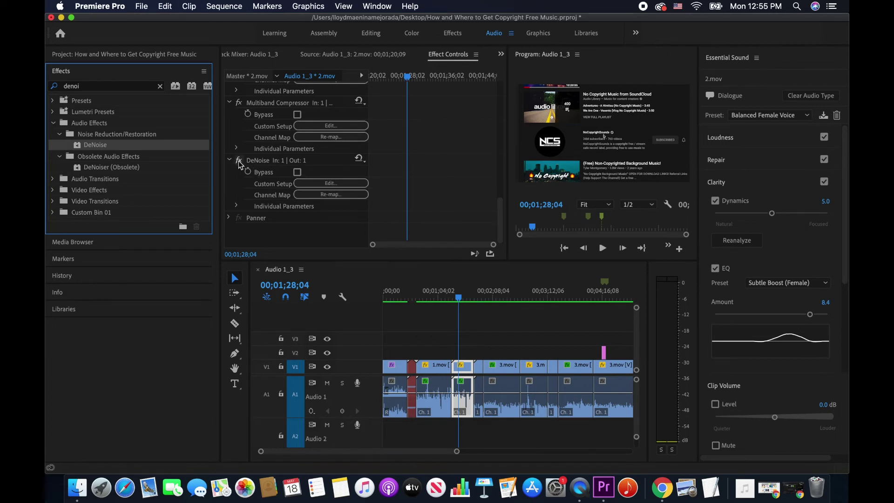
pyautogui.click(312, 183)
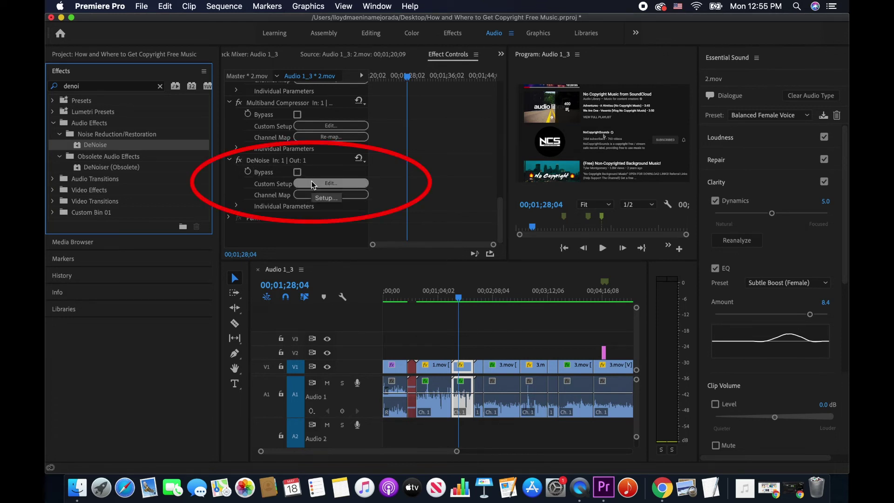
pyautogui.moveTo(349, 142); pyautogui.dragTo(238, 127)
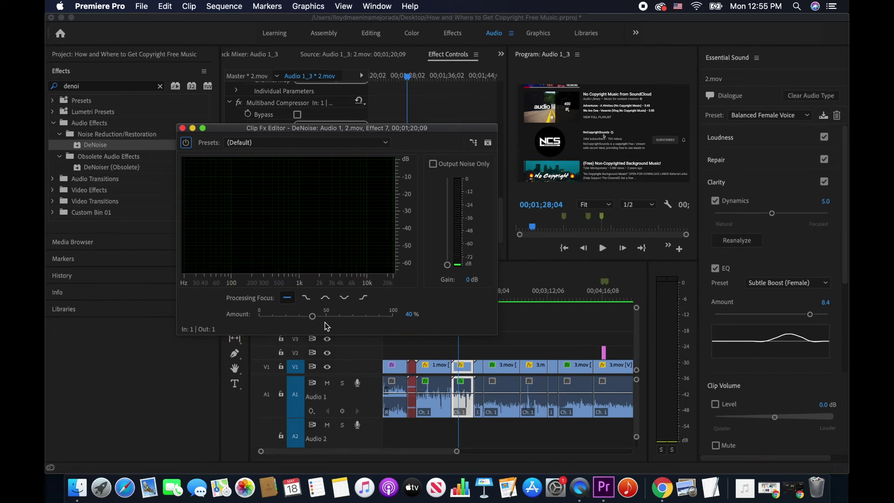
pyautogui.moveTo(360, 131); pyautogui.dragTo(270, 92)
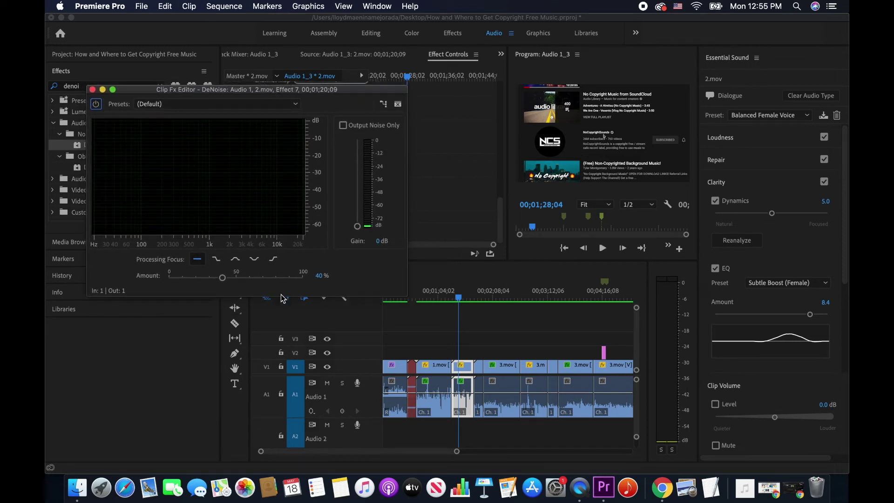
pyautogui.click(603, 250)
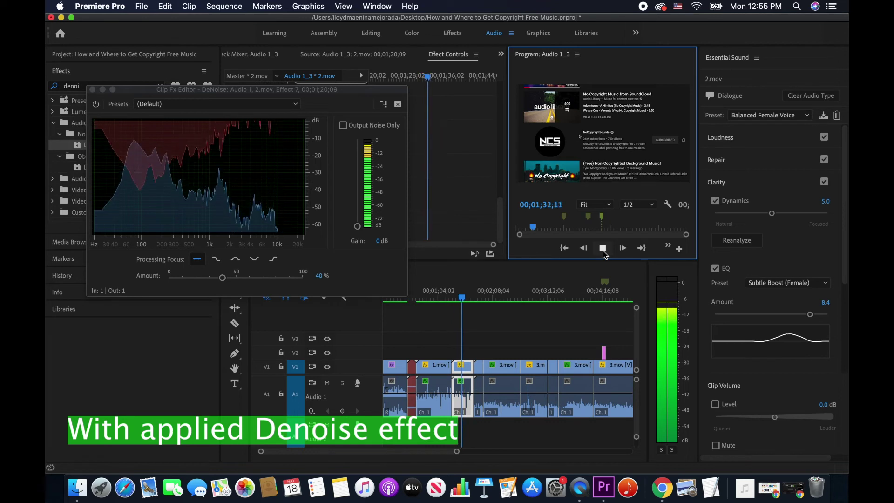
pyautogui.click(603, 249)
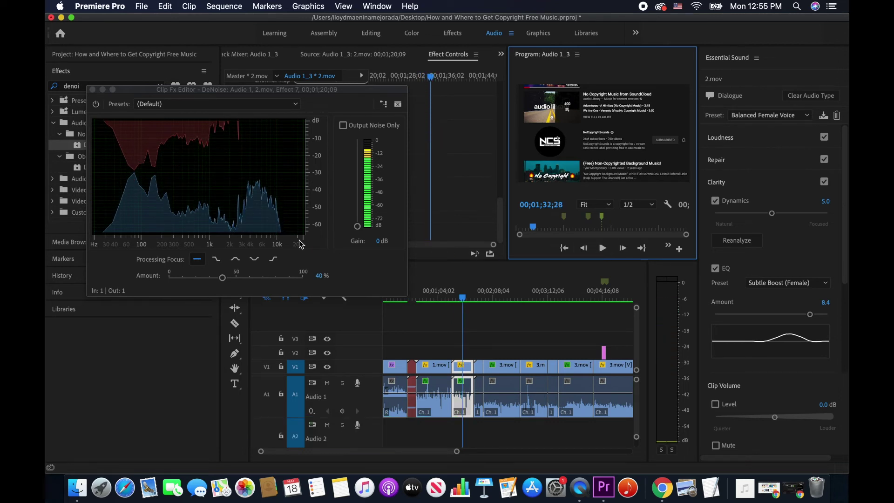
# Step: Set the DeNoise amount on 2.mov to 0% and play the clip to hear it without noise reduction
pyautogui.moveTo(222, 278); pyautogui.dragTo(169, 278)
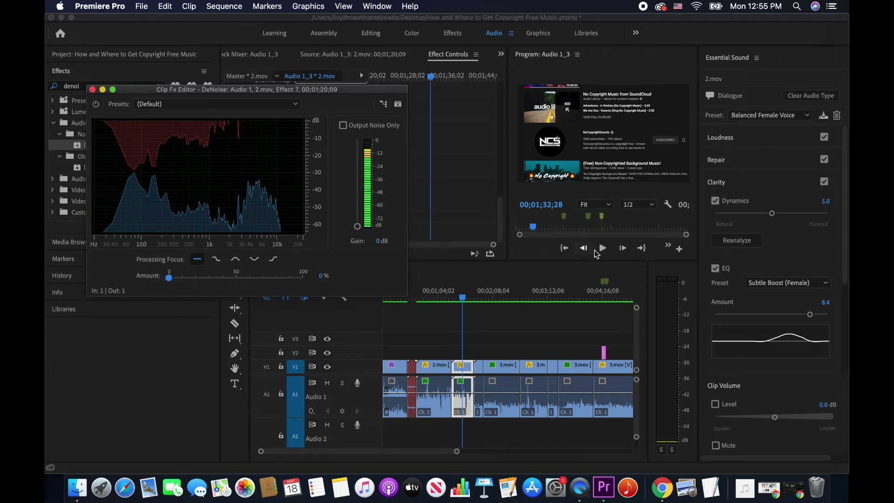
pyautogui.click(602, 250)
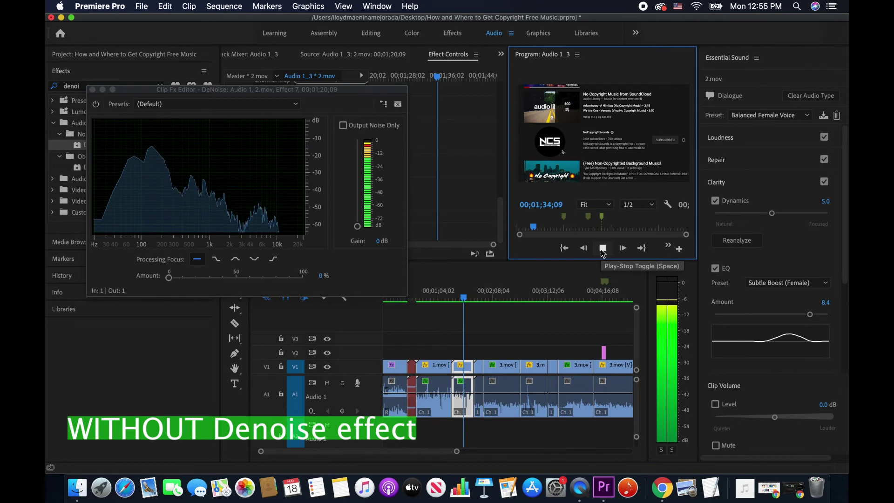
pyautogui.click(603, 249)
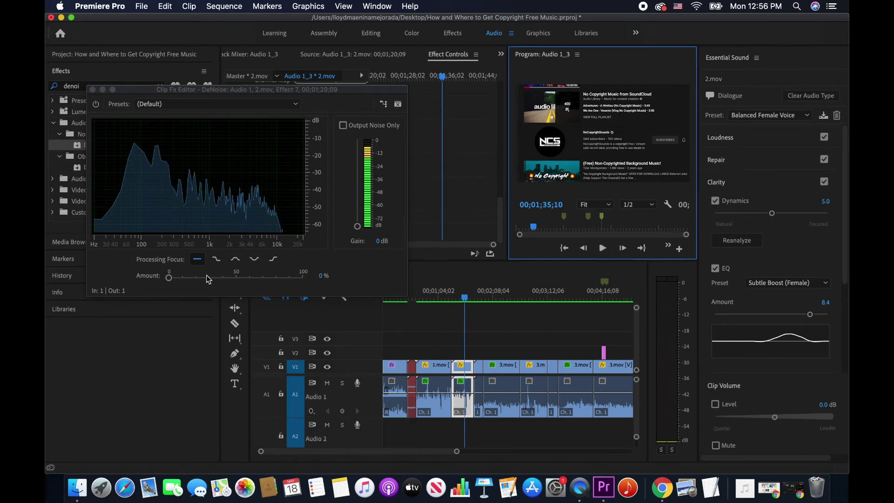
# Step: Raise the DeNoise amount to 43% and play 2.mov to hear mid-level noise reduction
pyautogui.click(170, 278)
pyautogui.moveTo(171, 280); pyautogui.dragTo(228, 282)
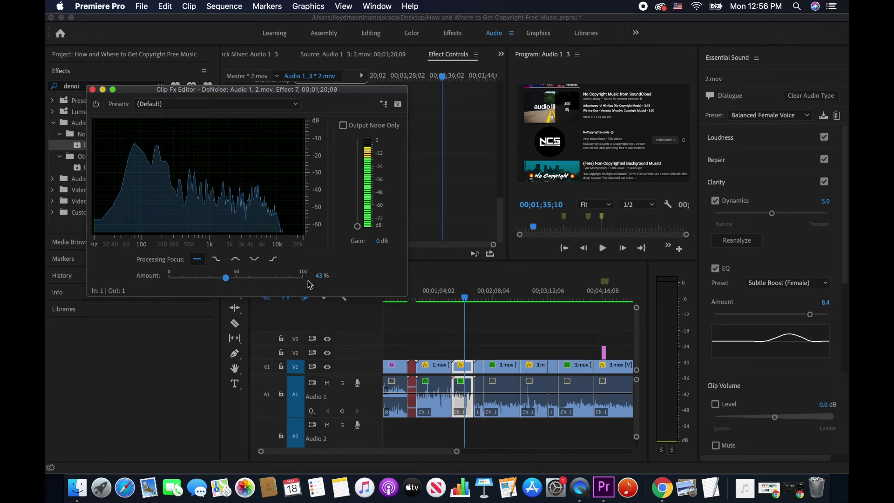
pyautogui.click(603, 249)
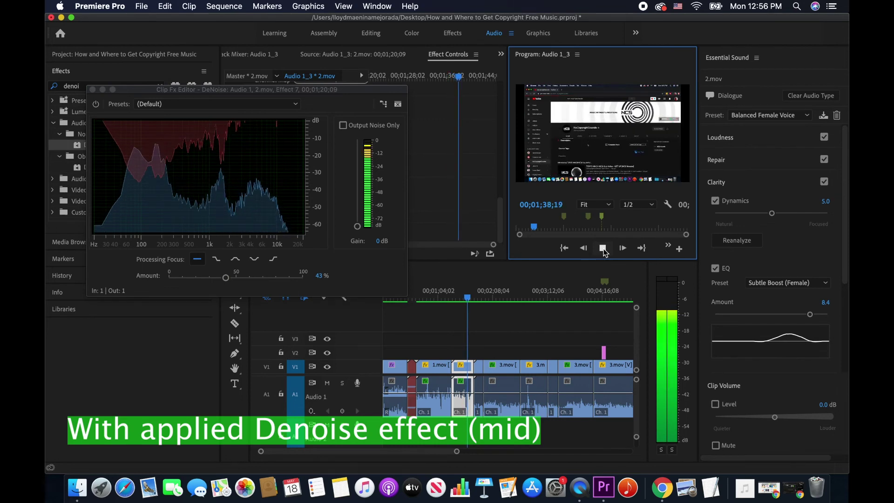
pyautogui.click(604, 250)
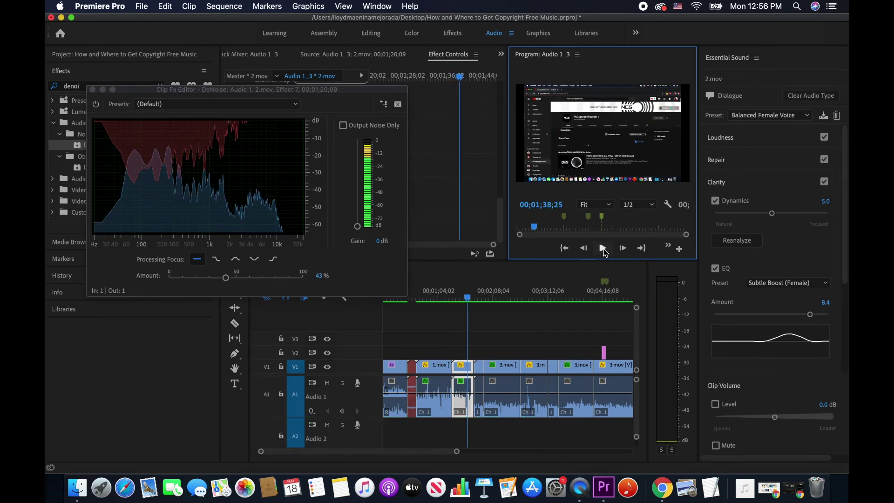
# Step: Set the DeNoise amount to the maximum of 100% and play 2.mov to hear full noise reduction
pyautogui.moveTo(225, 277); pyautogui.dragTo(306, 277)
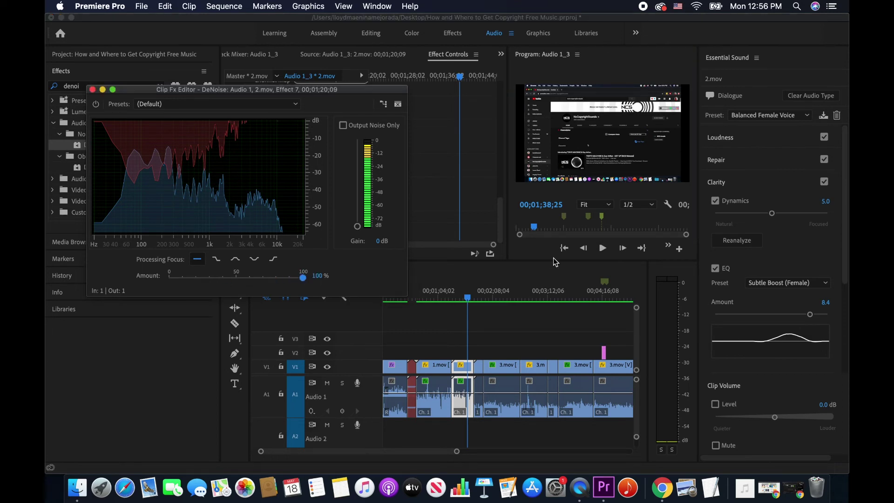
pyautogui.click(603, 249)
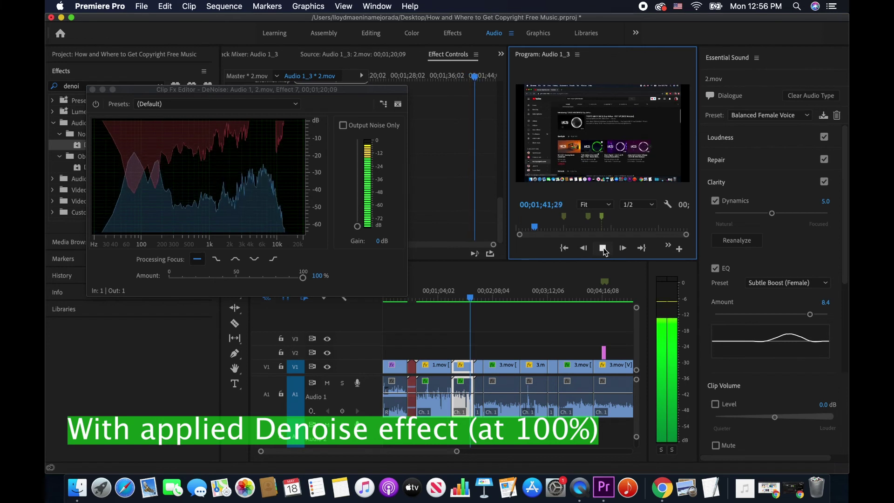
pyautogui.click(603, 249)
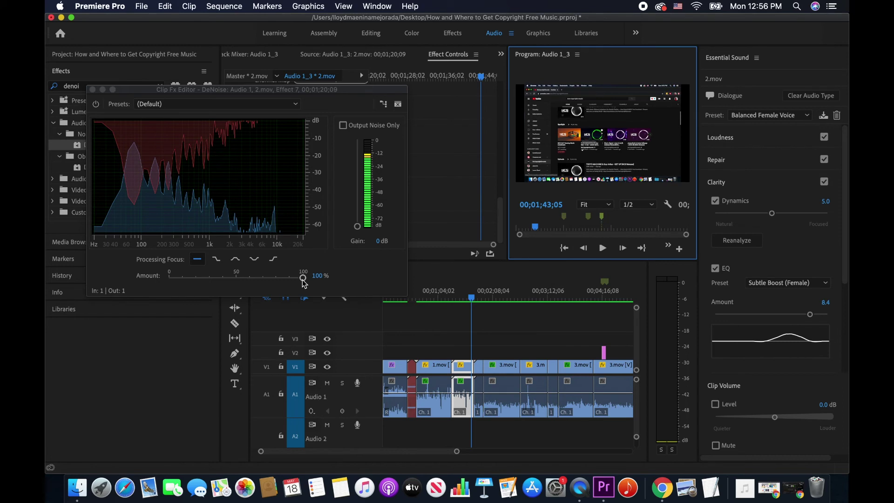
# Step: Set the DeNoise amount to 56%, play 2.mov to check the sound and close the effect editor
pyautogui.moveTo(303, 283); pyautogui.dragTo(245, 280)
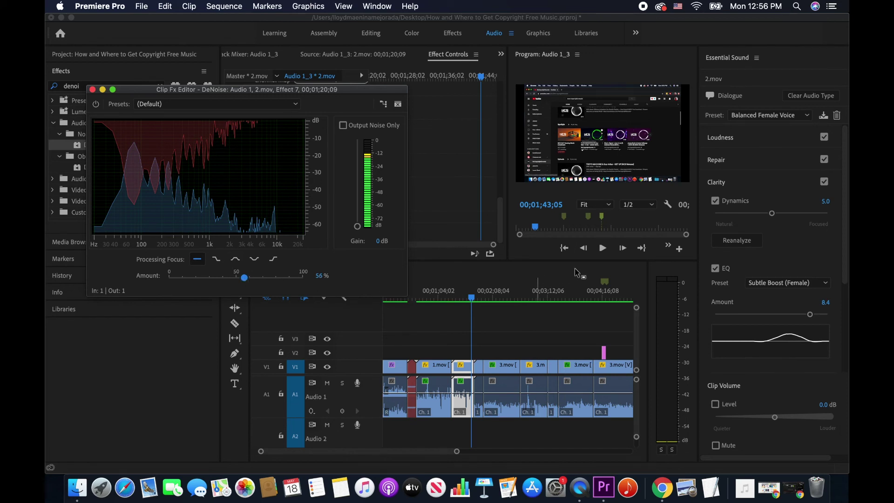
pyautogui.click(602, 250)
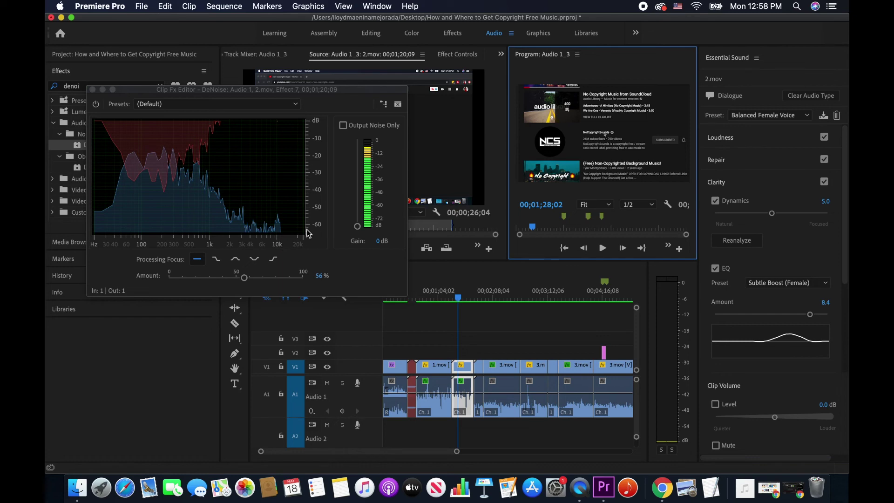
pyautogui.click(92, 89)
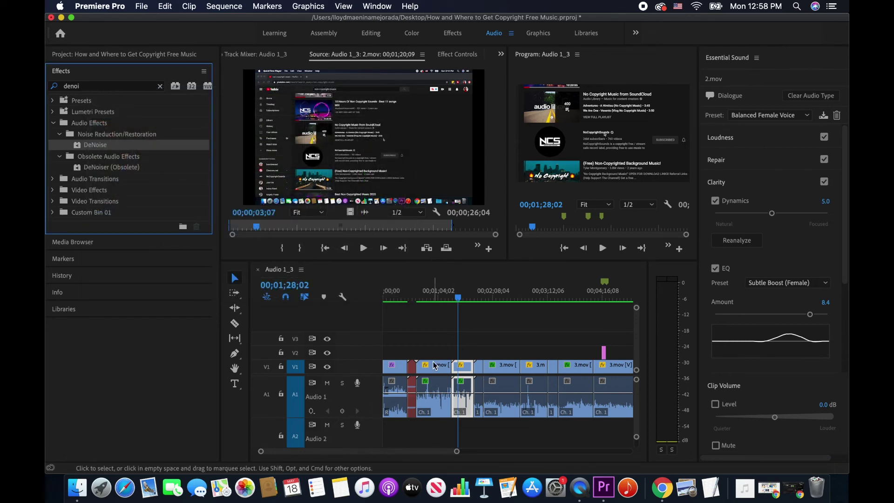
# Step: Move the playhead back to 00;01;20;28 at the start of the 2.mov clip in the timeline
pyautogui.moveTo(458, 299); pyautogui.dragTo(452, 299)
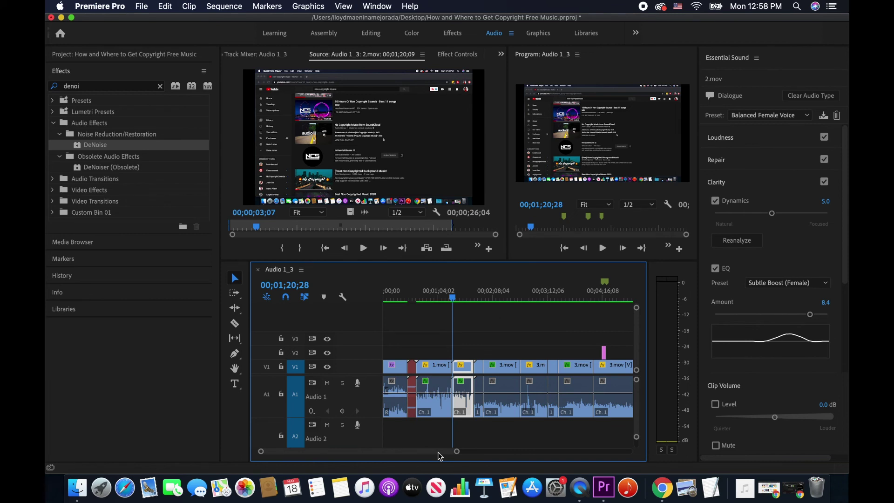
pyautogui.scroll(1, 440, 455)
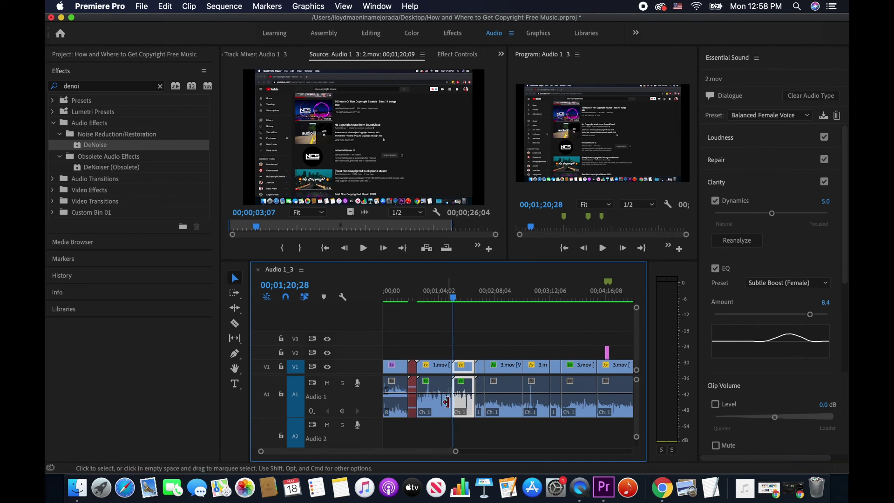